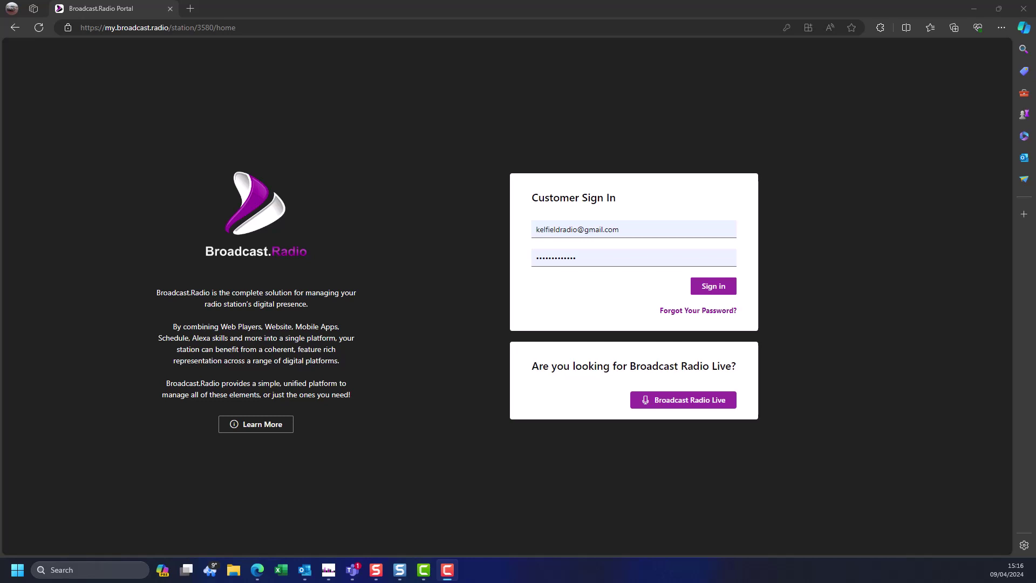
Step: Sign in to the Broadcast.Radio portal with the station account's e-mail and password
{"action": "left_click", "coordinate": [720, 289]}
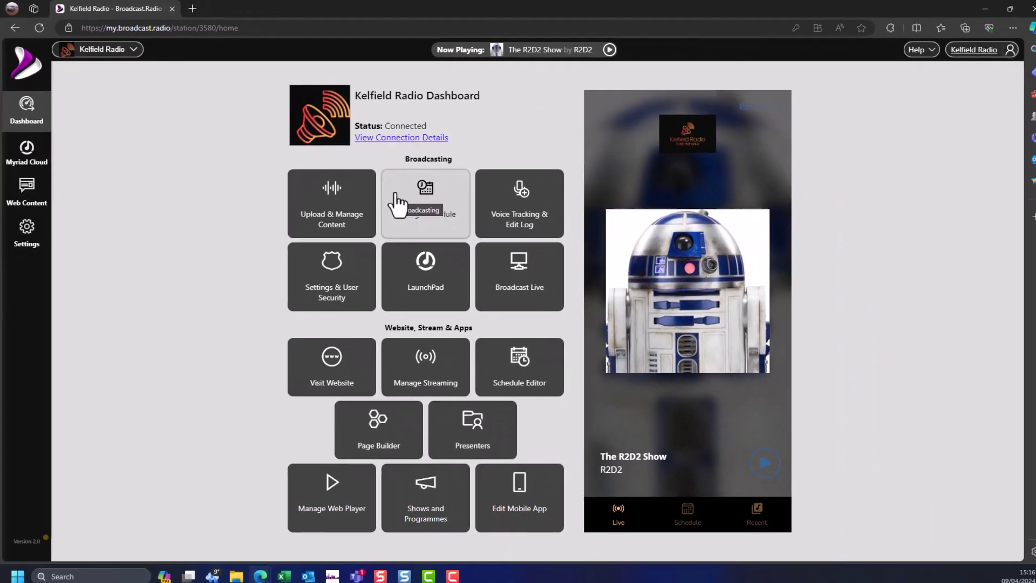
Step: Go from the dashboard's Manage Scheduling to the Edit Clock Assignments page under Clocks & Rules
{"action": "left_click", "coordinate": [655, 324]}
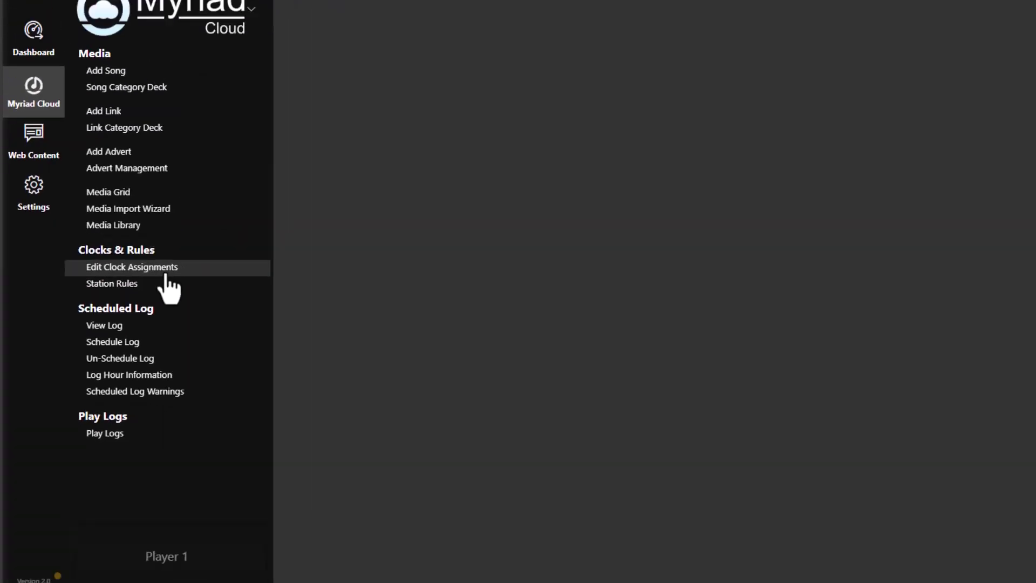
{"action": "left_click", "coordinate": [166, 275]}
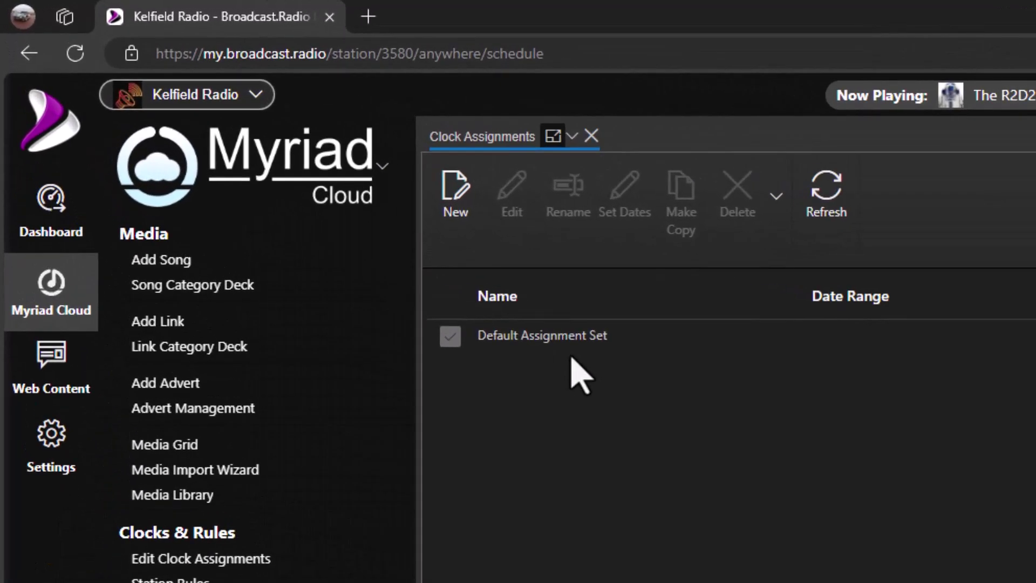
Step: Open the Default Assignment Set to see its clocks and weekly hour grid
{"action": "double_click", "coordinate": [571, 340]}
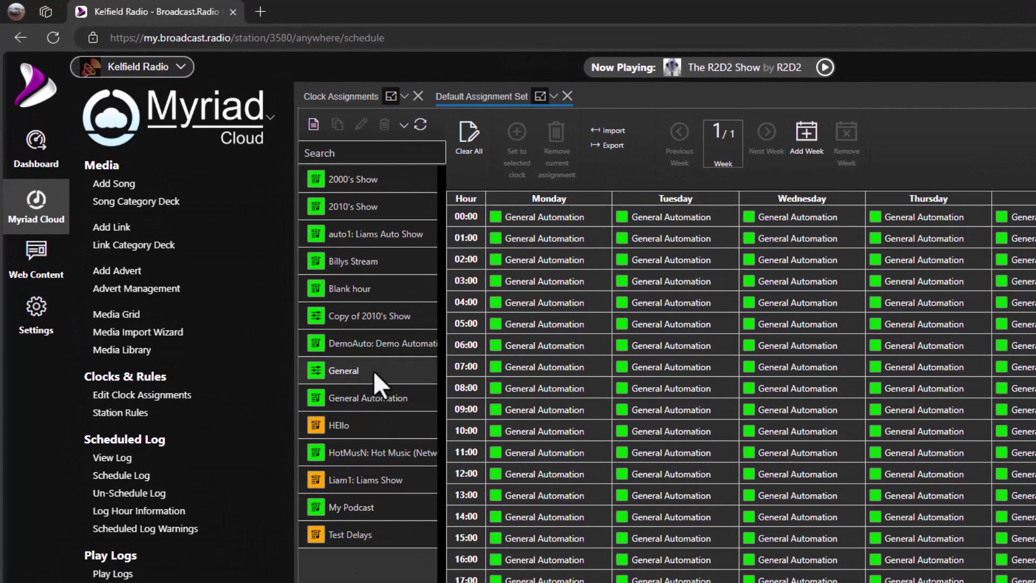
Step: Open the General clock's settings and review its Link and Song Category Goals weightings
{"action": "double_click", "coordinate": [373, 371]}
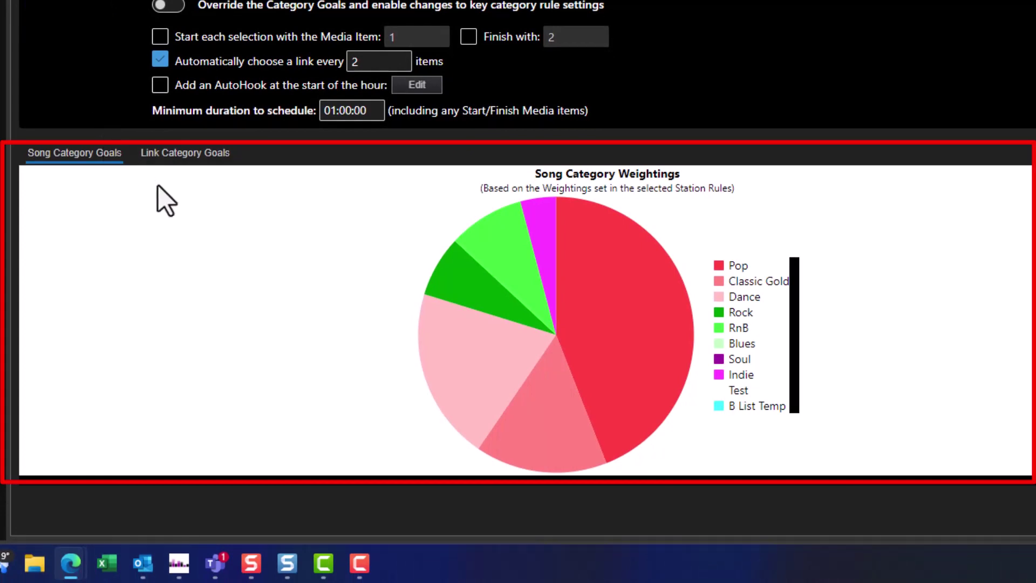
{"action": "left_click", "coordinate": [160, 161]}
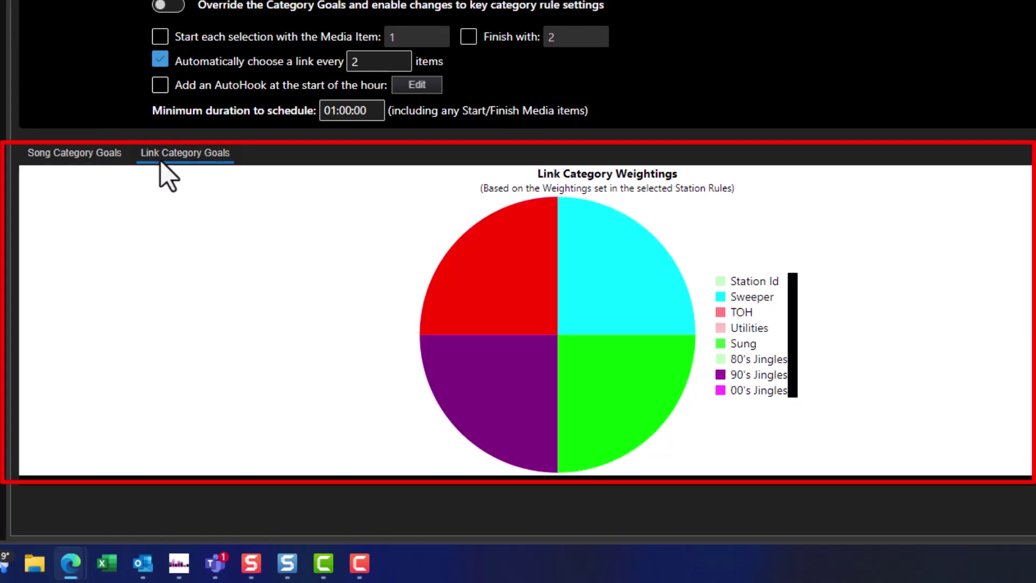
{"action": "left_click", "coordinate": [107, 156]}
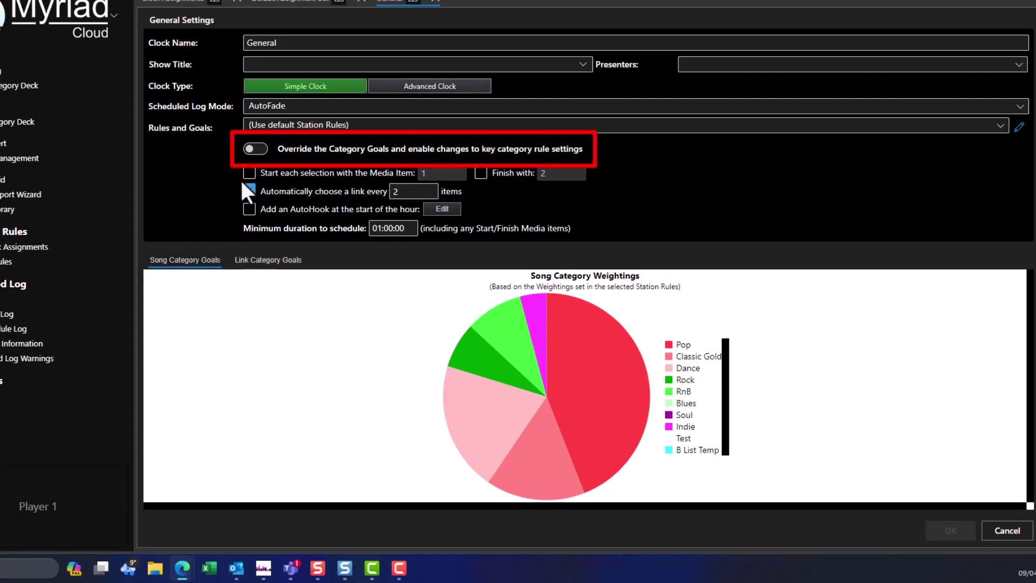
Step: Override the General clock's category goals with Dance at 52 and Classic Gold at 58, then save
{"action": "left_click", "coordinate": [260, 151]}
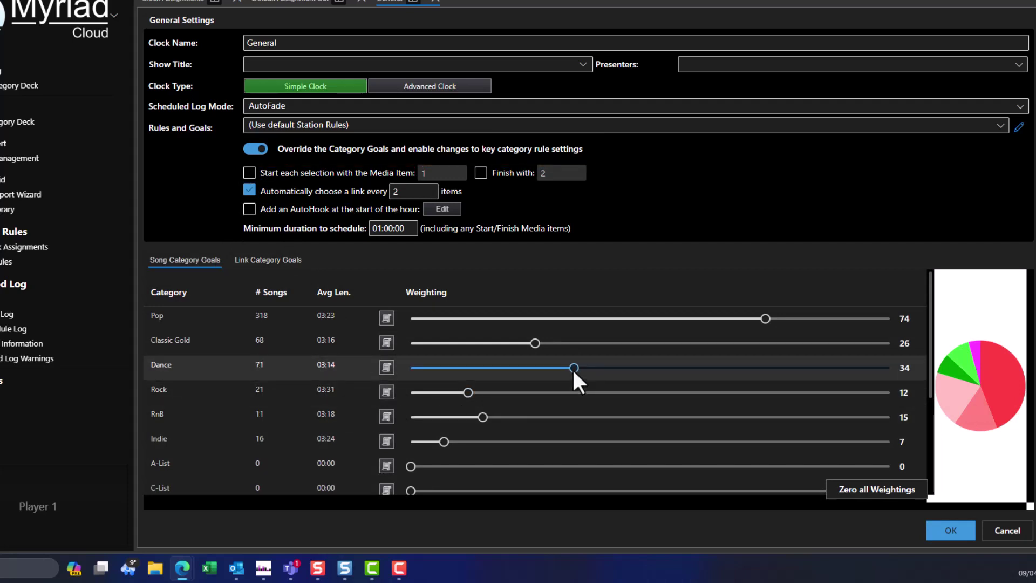
{"action": "left_click_drag", "start_coordinate": [573, 369], "coordinate": [660, 368]}
{"action": "left_click_drag", "start_coordinate": [536, 339], "coordinate": [688, 343]}
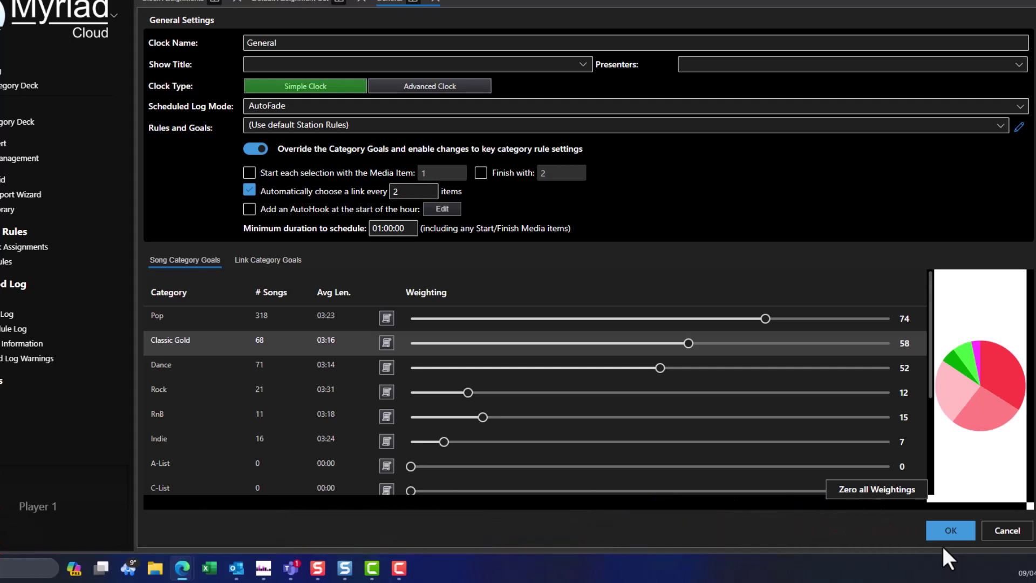
{"action": "left_click", "coordinate": [946, 538]}
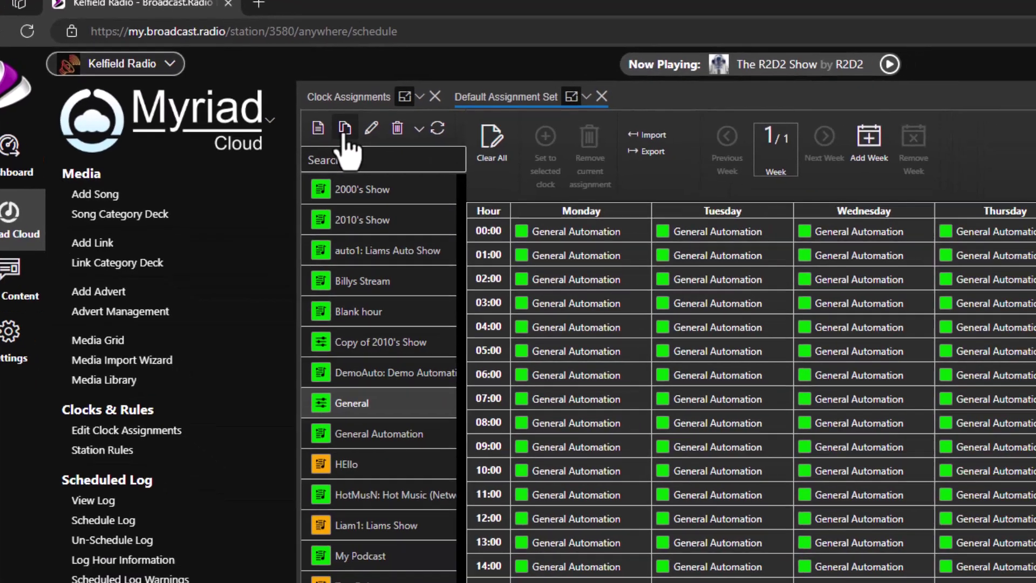
Step: Copy the General clock and rename the copy 'Pop & Rock'
{"action": "left_click", "coordinate": [398, 153]}
{"action": "left_click_drag", "start_coordinate": [248, 65], "coordinate": [164, 56]}
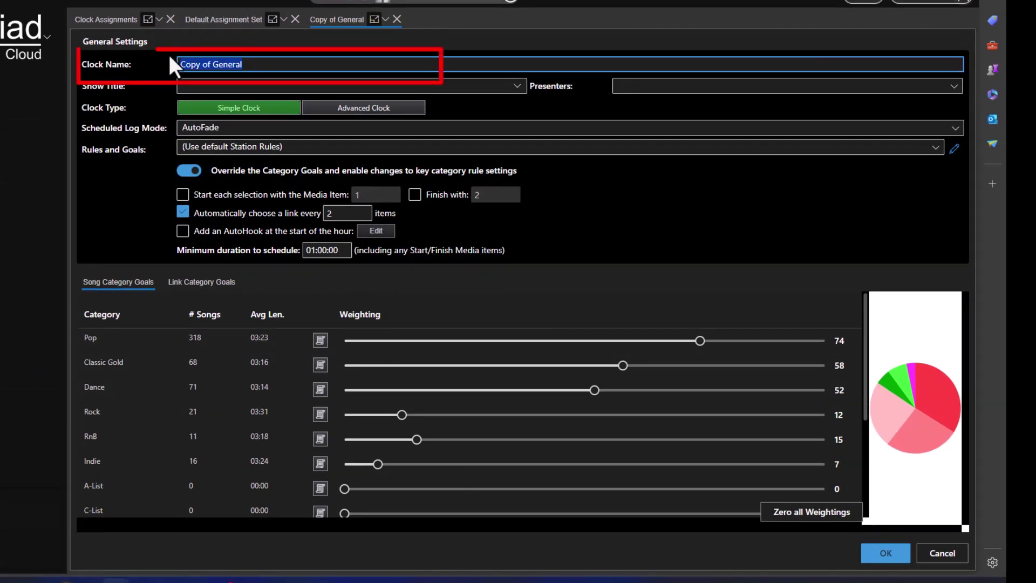
{"action": "type", "text": "Pop & R"}
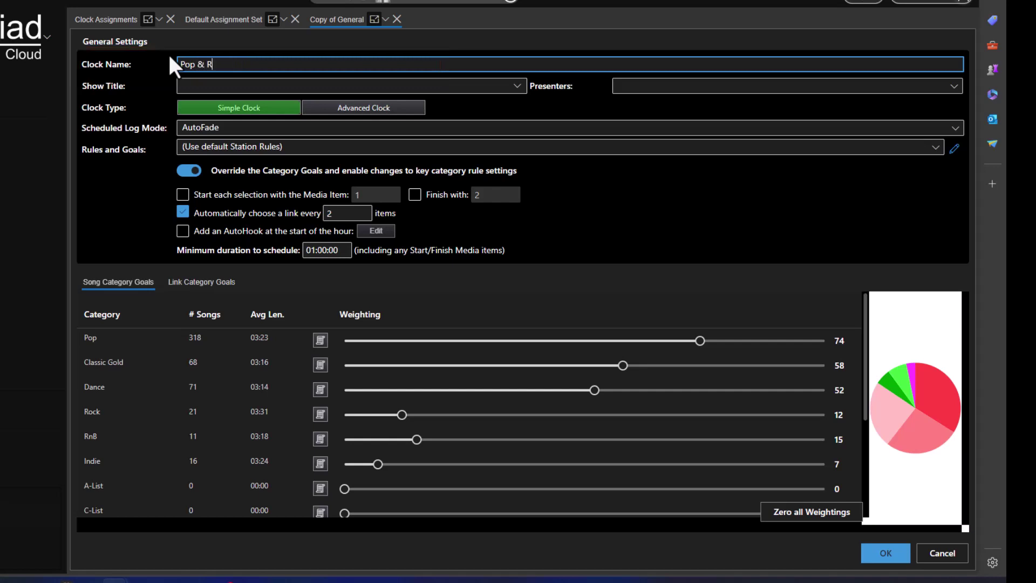
{"action": "type", "text": "ock"}
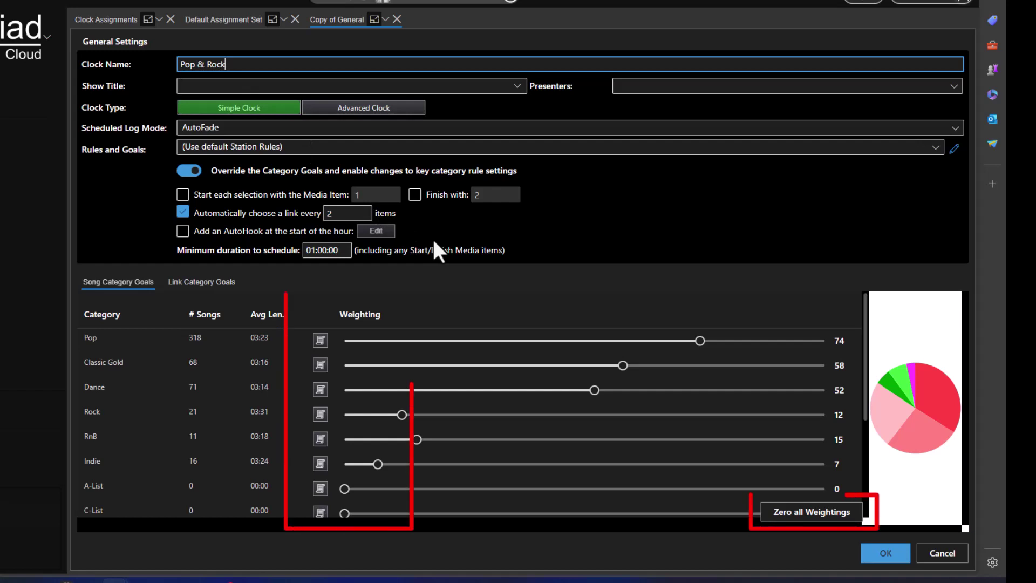
Step: Zero all category weightings, then set Rock and Pop to 100 each
{"action": "left_click", "coordinate": [789, 513]}
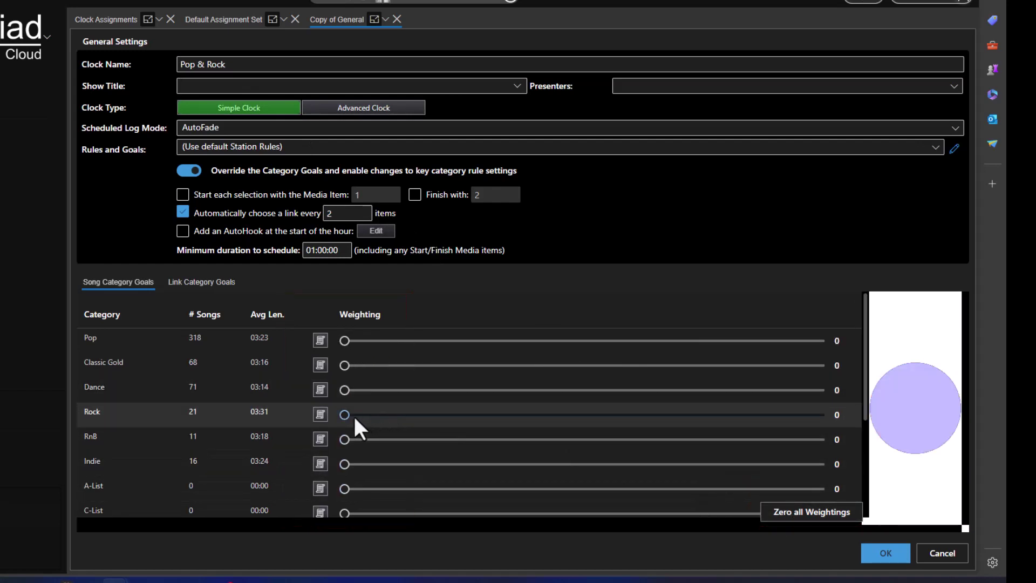
{"action": "left_click_drag", "start_coordinate": [344, 415], "coordinate": [862, 410]}
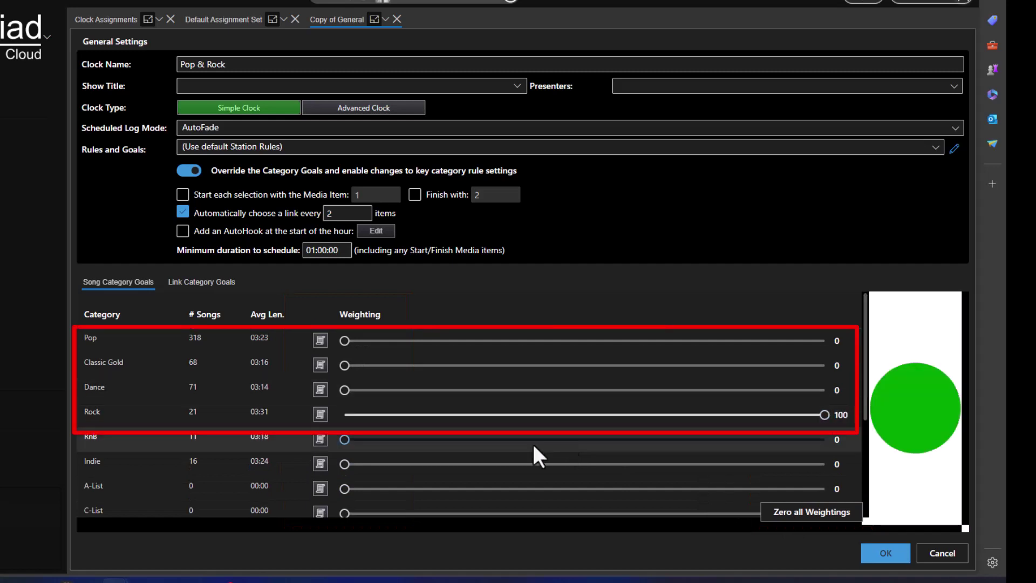
{"action": "left_click_drag", "start_coordinate": [345, 340], "coordinate": [859, 331]}
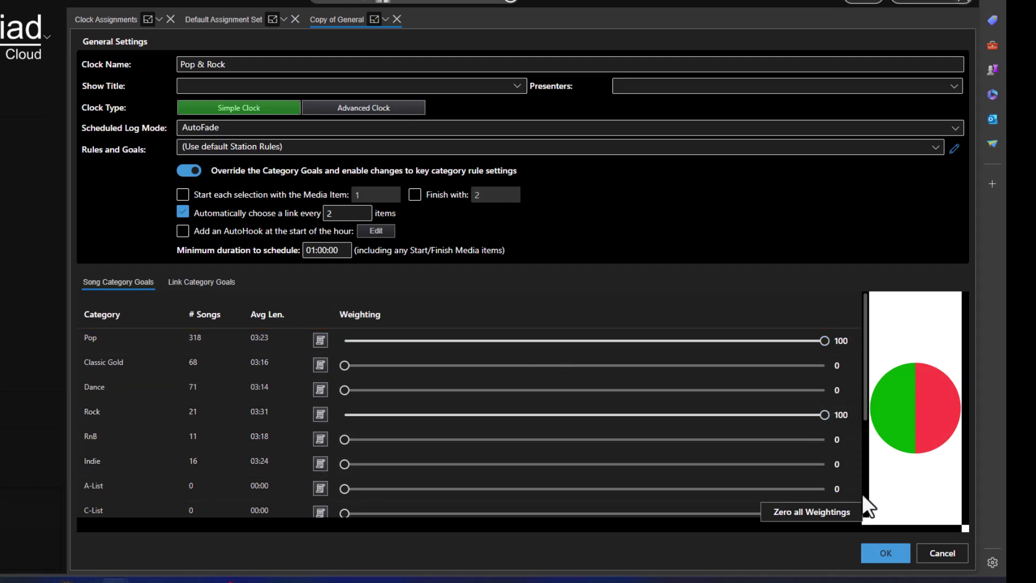
Step: Save Pop & Rock and assign it to the 12:00 hour every day, Monday to Sunday
{"action": "left_click", "coordinate": [887, 556]}
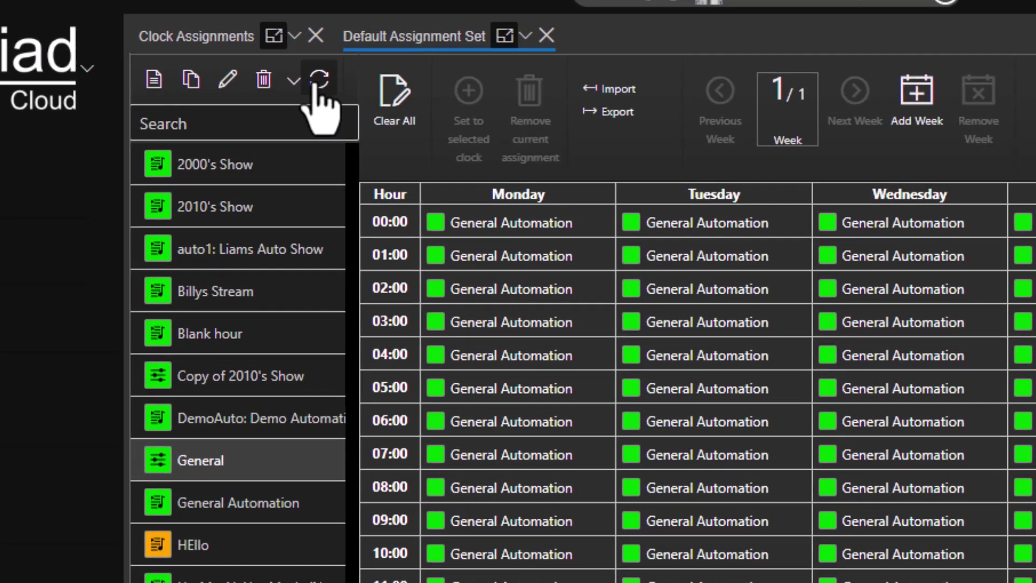
{"action": "left_click", "coordinate": [172, 43]}
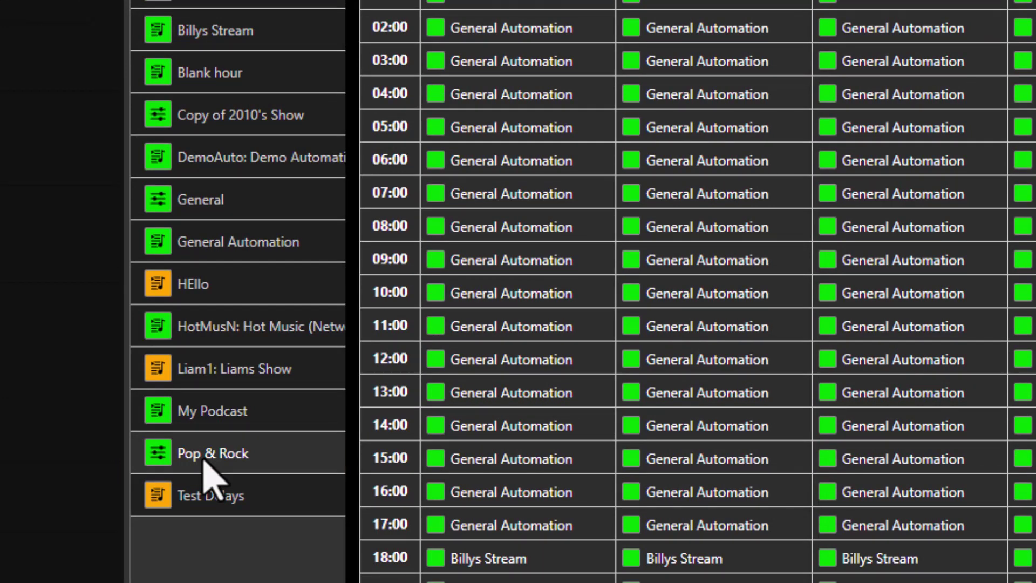
{"action": "left_click_drag", "start_coordinate": [204, 459], "coordinate": [499, 362]}
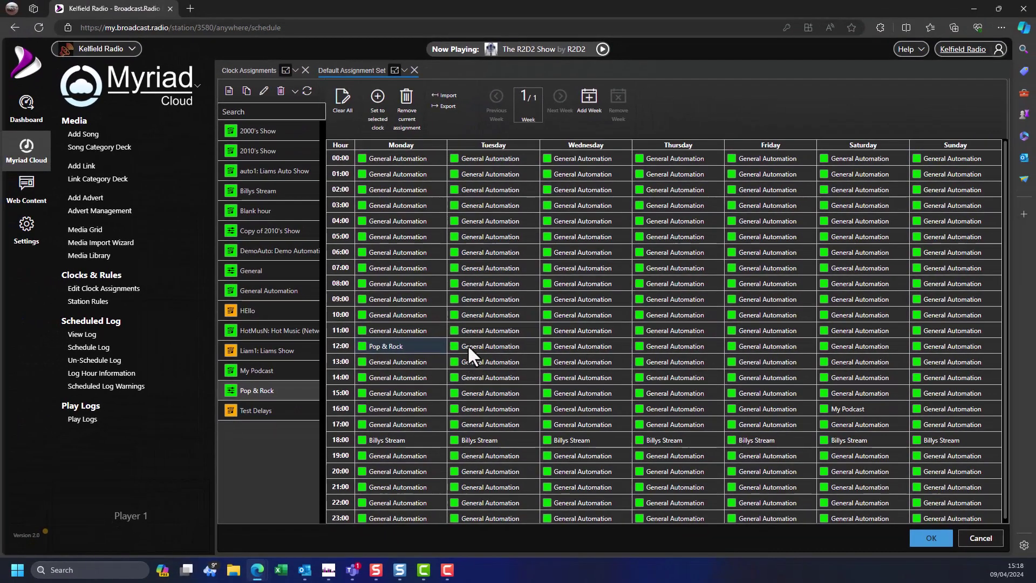
{"action": "left_click_drag", "start_coordinate": [468, 344], "coordinate": [949, 348]}
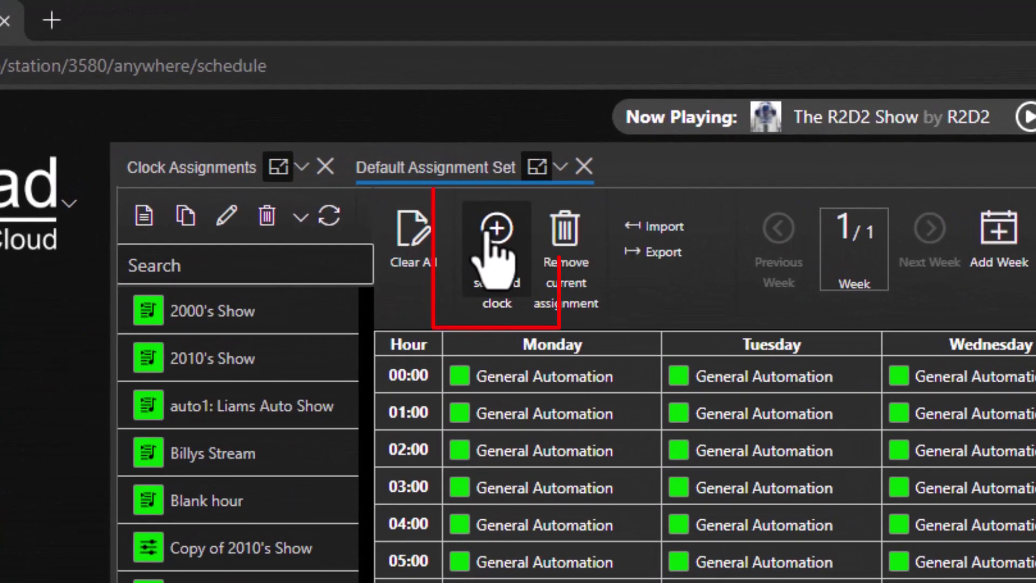
{"action": "left_click", "coordinate": [494, 238]}
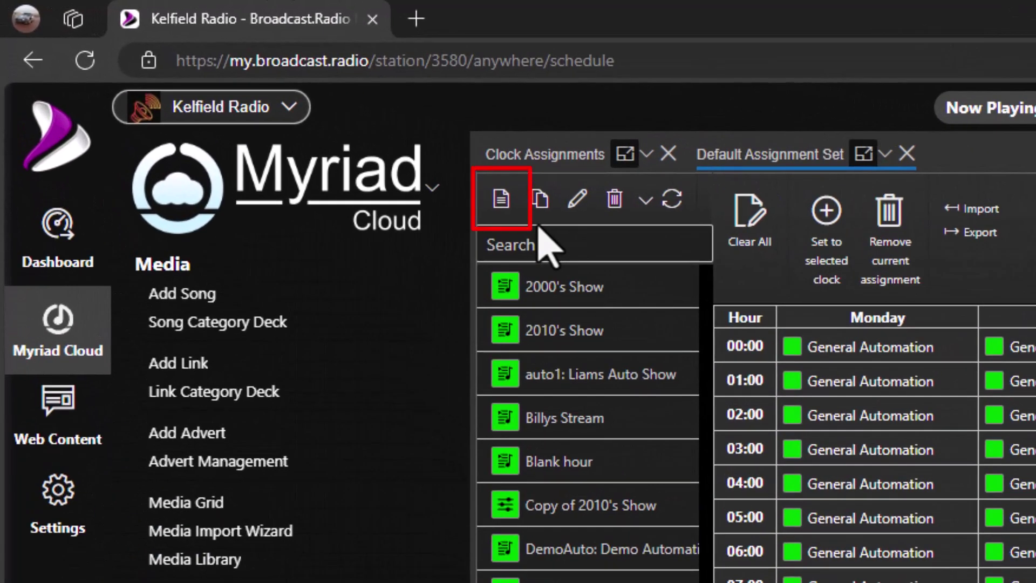
Step: Create a new clock named 'Petes Show' and request the Advanced Clock type
{"action": "left_click", "coordinate": [501, 204]}
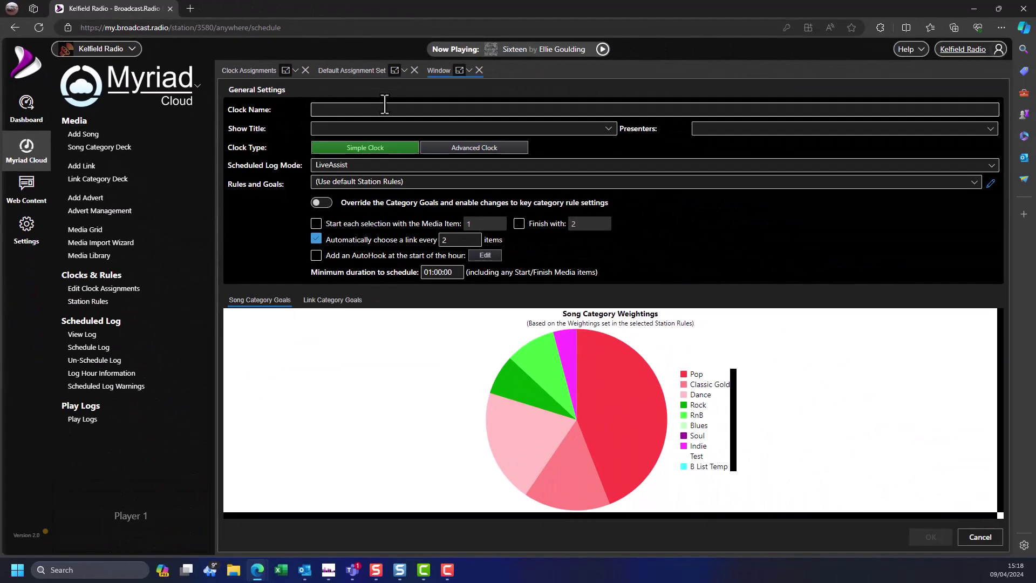
{"action": "left_click", "coordinate": [410, 113]}
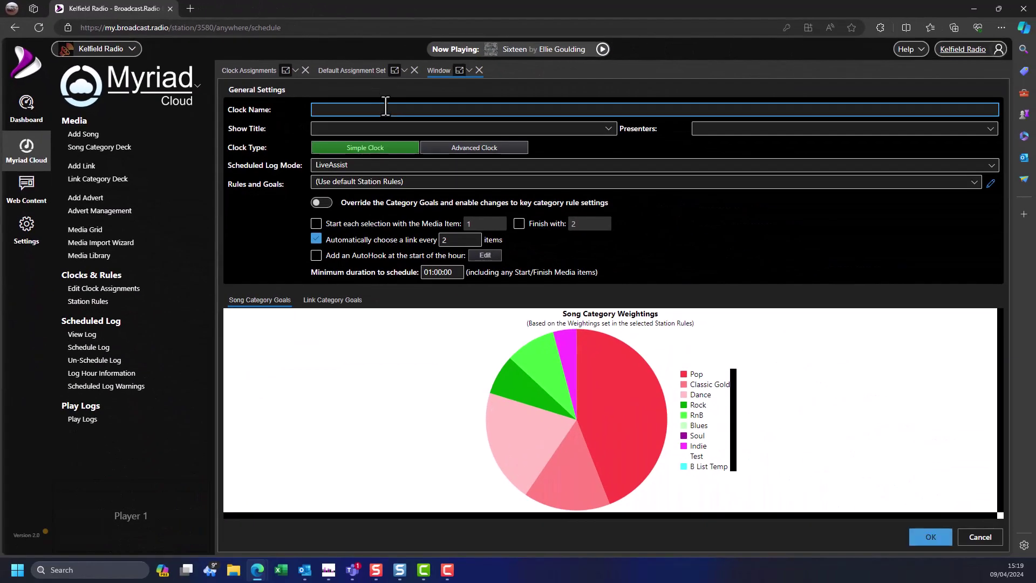
{"action": "type", "text": "Petes "}
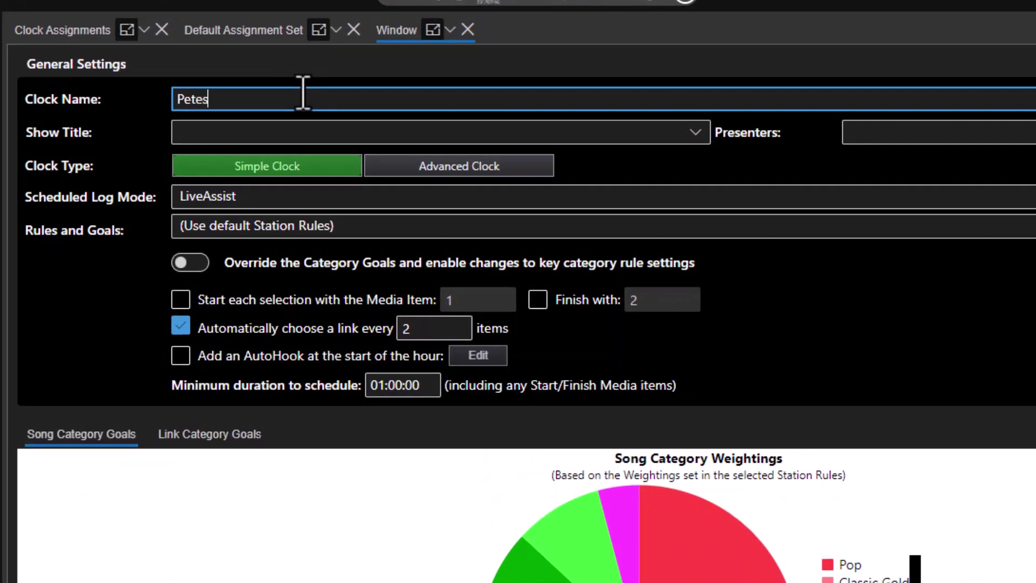
{"action": "type", "text": "Show"}
{"action": "left_click", "coordinate": [484, 171]}
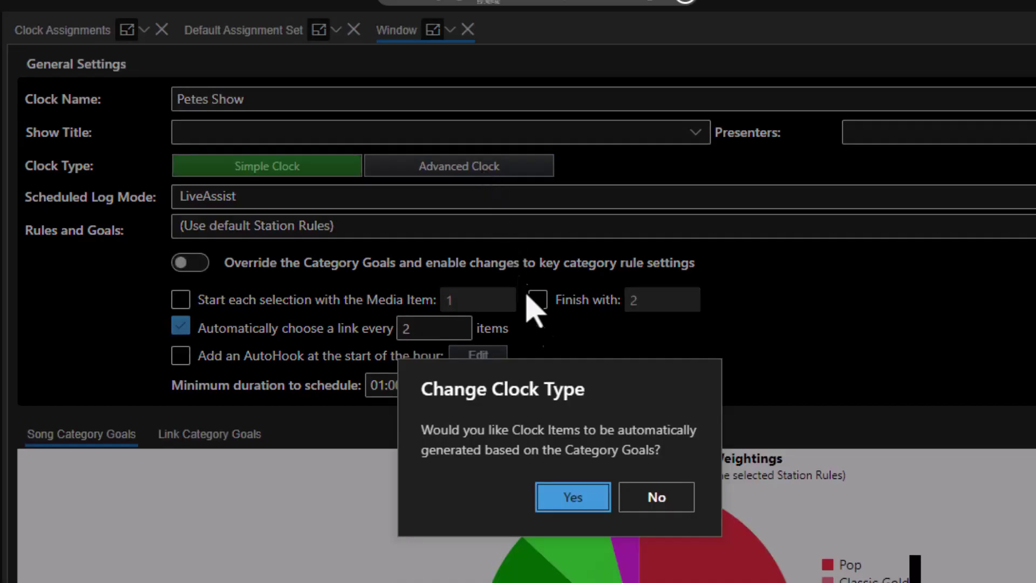
Step: Confirm auto-generating Petes Show's items from category goals and view its Clock Items list
{"action": "left_click", "coordinate": [567, 499]}
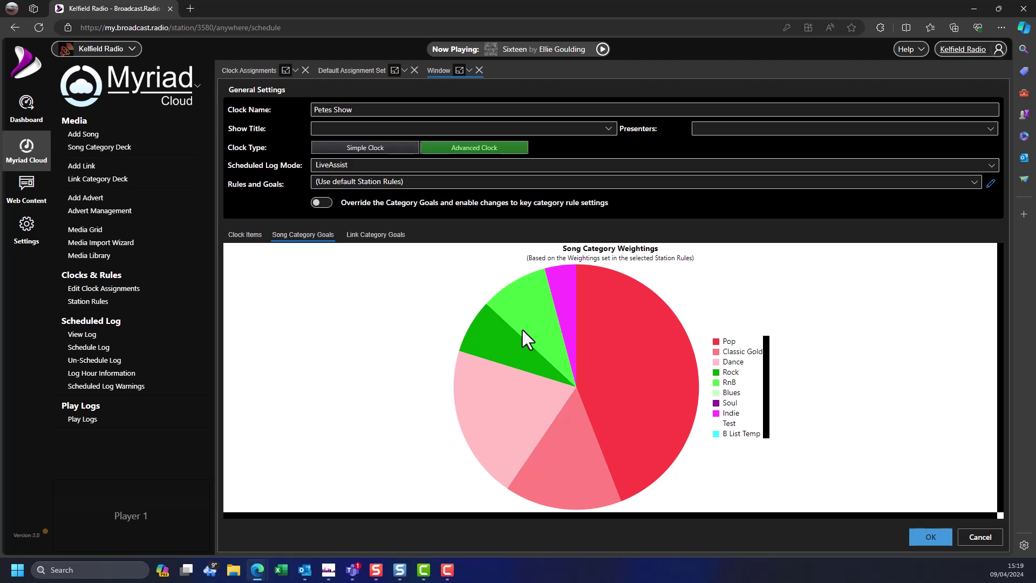
{"action": "left_click", "coordinate": [246, 233]}
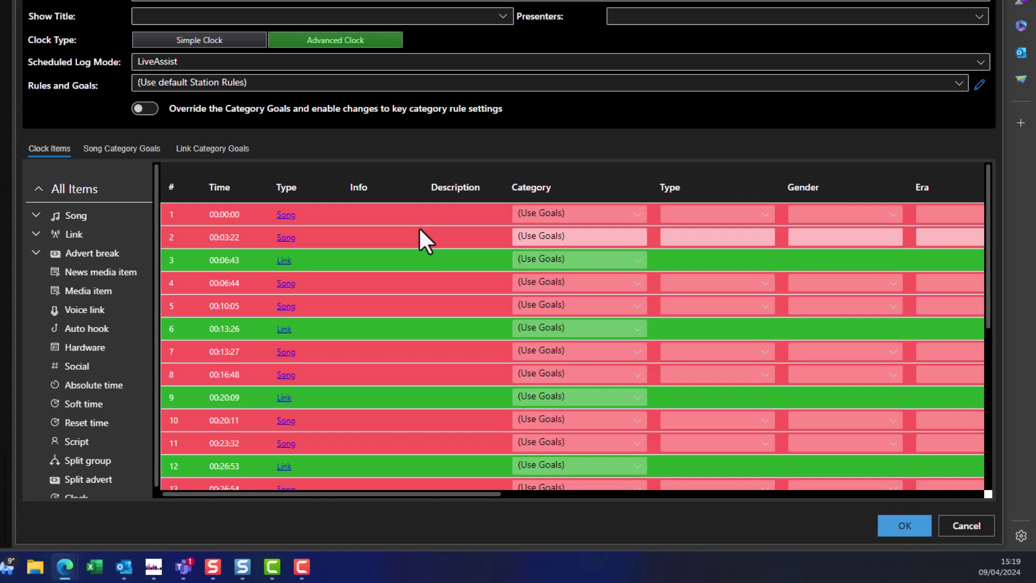
Step: Set the first song item in Petes Show to the Pop category
{"action": "left_click", "coordinate": [268, 216]}
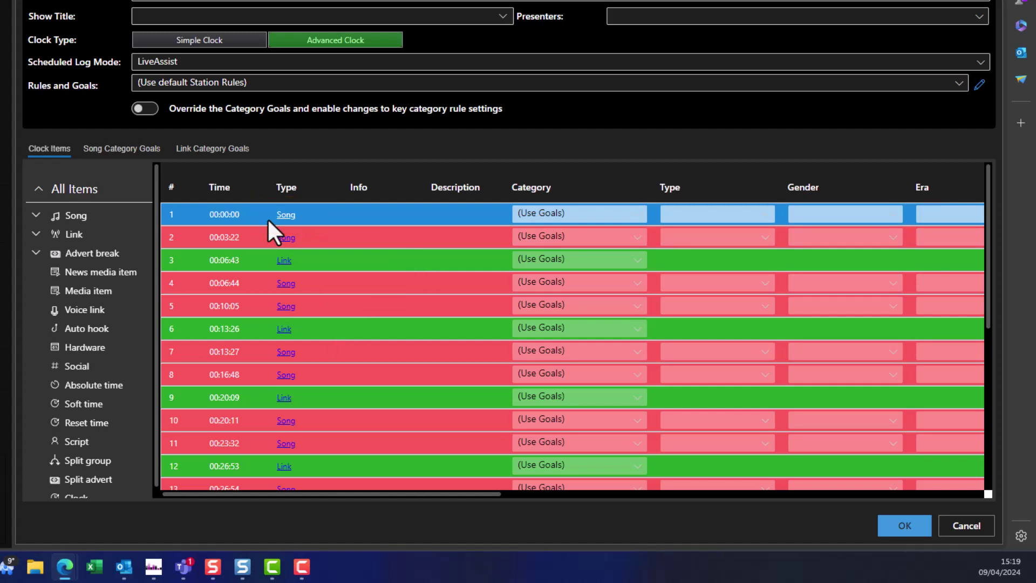
{"action": "left_click", "coordinate": [288, 217]}
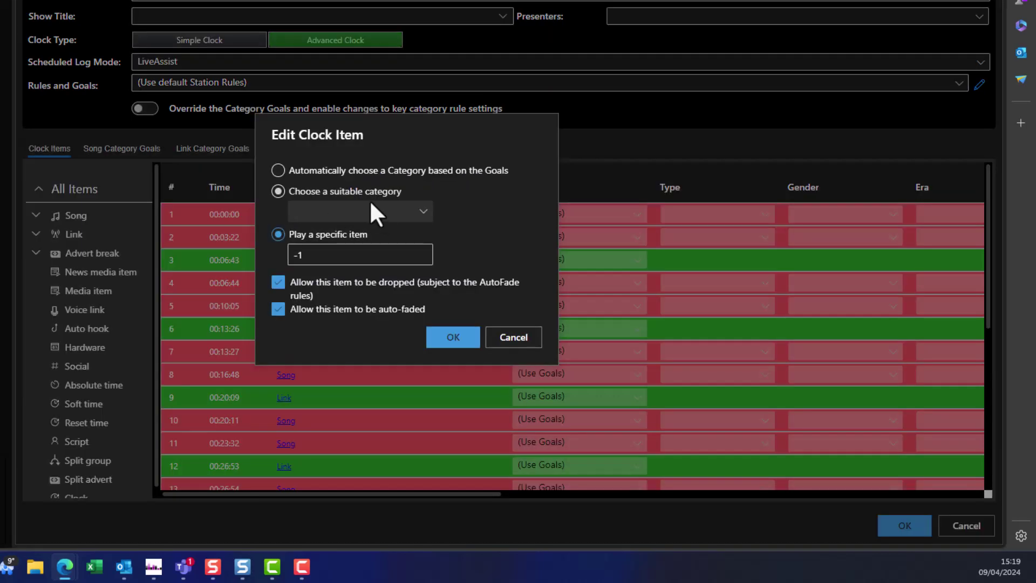
{"action": "left_click", "coordinate": [397, 215]}
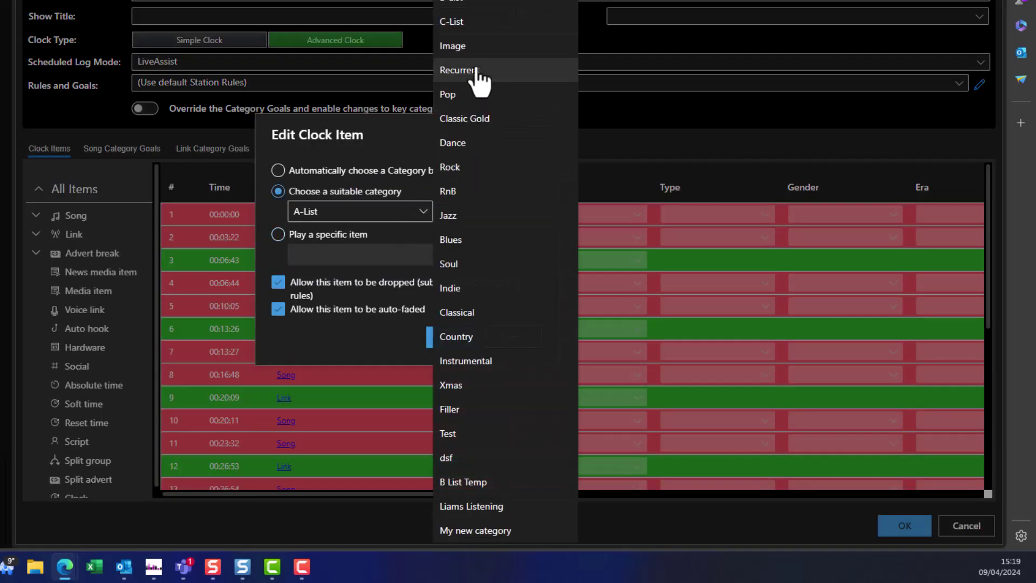
{"action": "left_click", "coordinate": [469, 95]}
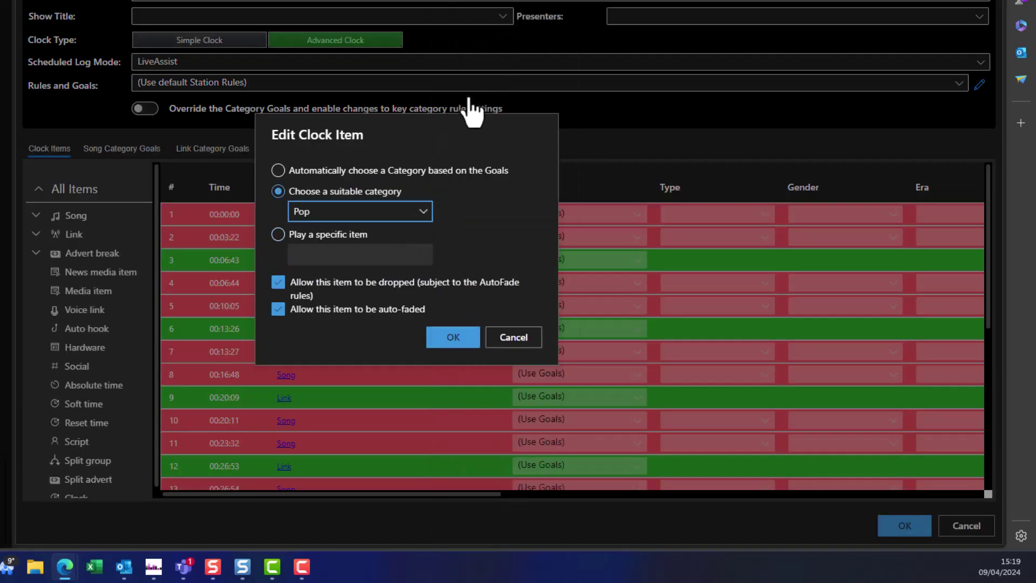
{"action": "left_click", "coordinate": [454, 338]}
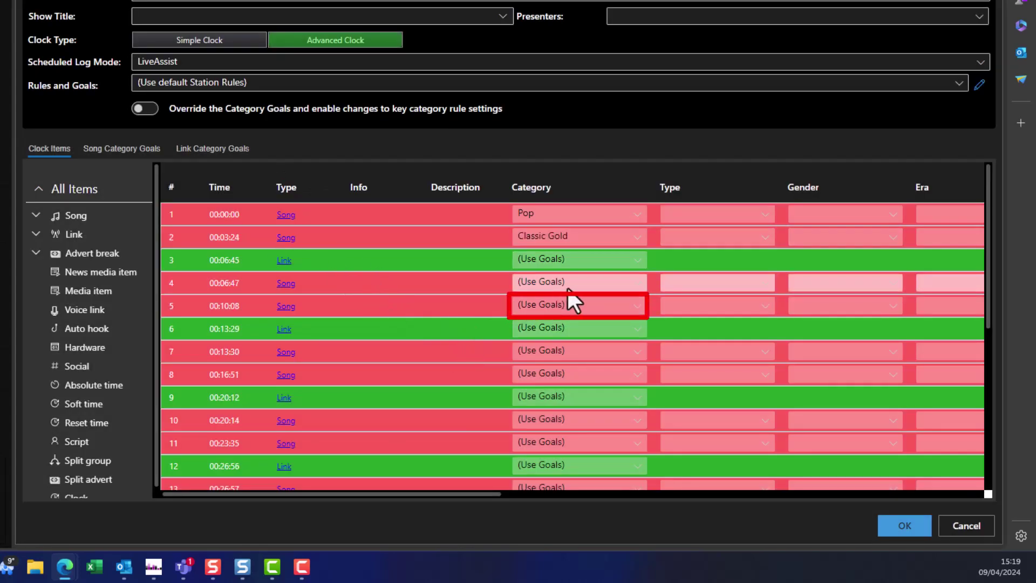
Step: Override the song category goals: Pop 87, Classic Gold 18, and Blues, Soul, Indie, Rock, RnB 0
{"action": "left_click", "coordinate": [135, 149]}
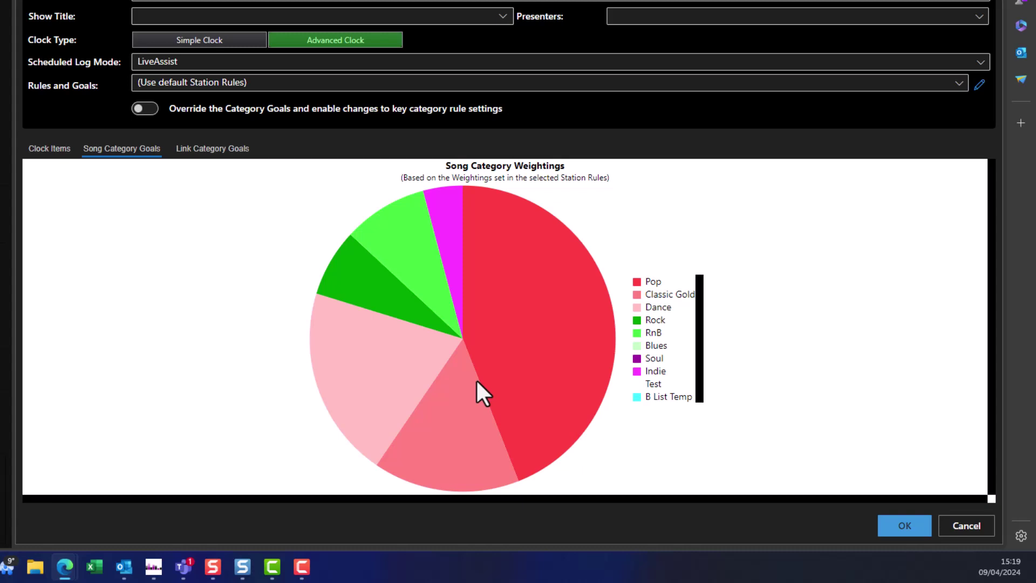
{"action": "left_click", "coordinate": [154, 110]}
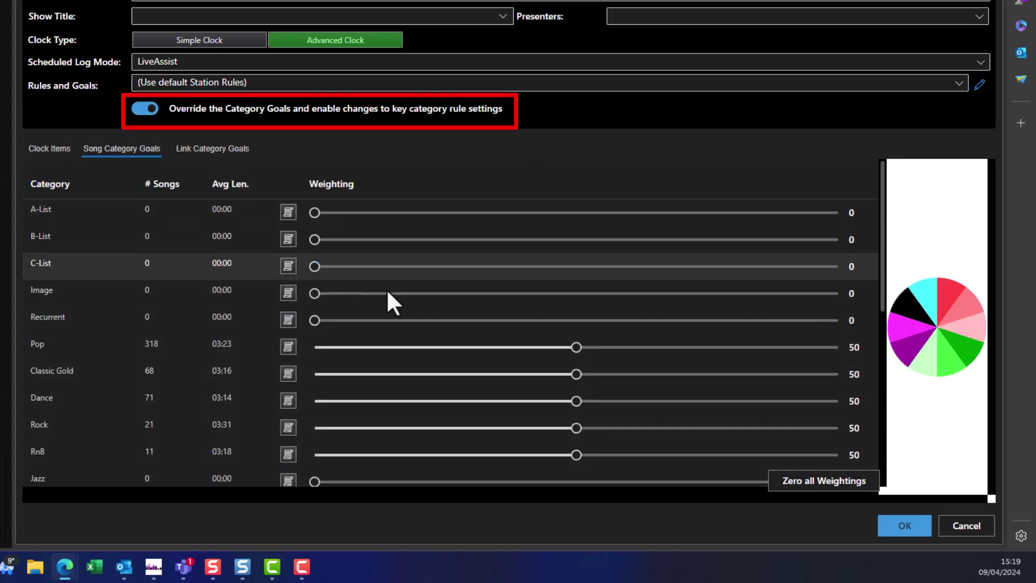
{"action": "scroll", "coordinate": [404, 324], "scroll_direction": "down", "scroll_amount": 3}
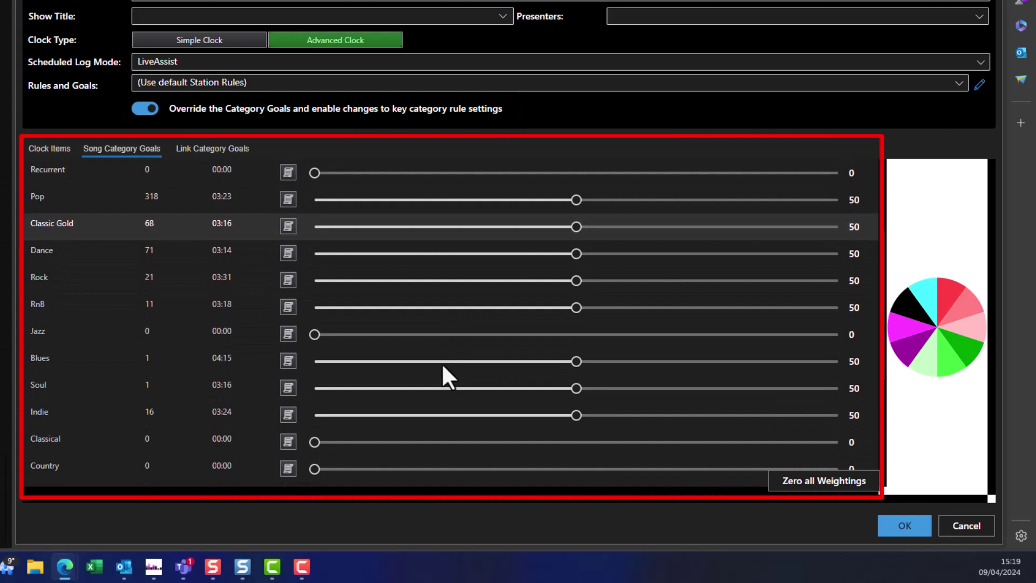
{"action": "left_click_drag", "start_coordinate": [577, 387], "coordinate": [313, 387]}
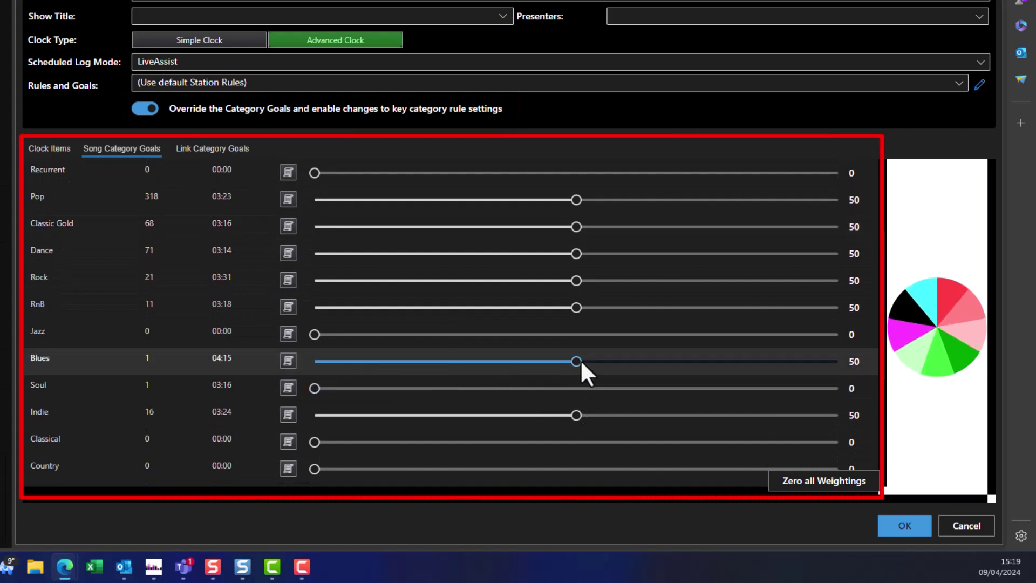
{"action": "left_click_drag", "start_coordinate": [579, 361], "coordinate": [313, 362]}
{"action": "left_click_drag", "start_coordinate": [578, 415], "coordinate": [314, 415]}
{"action": "left_click_drag", "start_coordinate": [577, 200], "coordinate": [770, 200]}
{"action": "left_click_drag", "start_coordinate": [576, 226], "coordinate": [408, 227]}
{"action": "left_click_drag", "start_coordinate": [576, 281], "coordinate": [303, 282]}
{"action": "left_click_drag", "start_coordinate": [576, 307], "coordinate": [273, 305]}
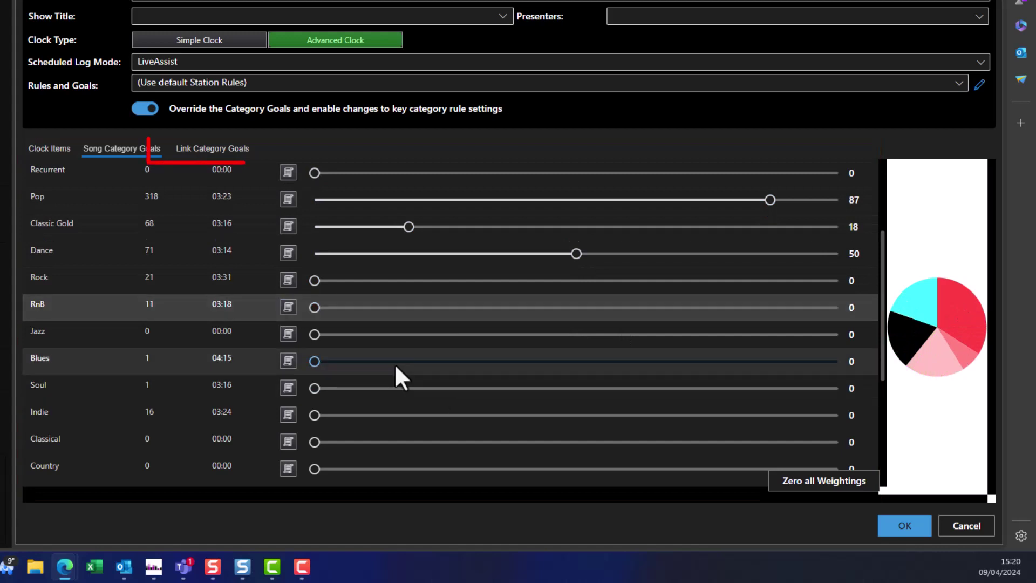
Step: Zero all link weightings, then raise Station Id to 84 and Sweeper to about 42
{"action": "left_click", "coordinate": [216, 154]}
{"action": "left_click", "coordinate": [831, 486]}
{"action": "left_click_drag", "start_coordinate": [313, 212], "coordinate": [755, 213]}
{"action": "left_click_drag", "start_coordinate": [315, 266], "coordinate": [534, 267]}
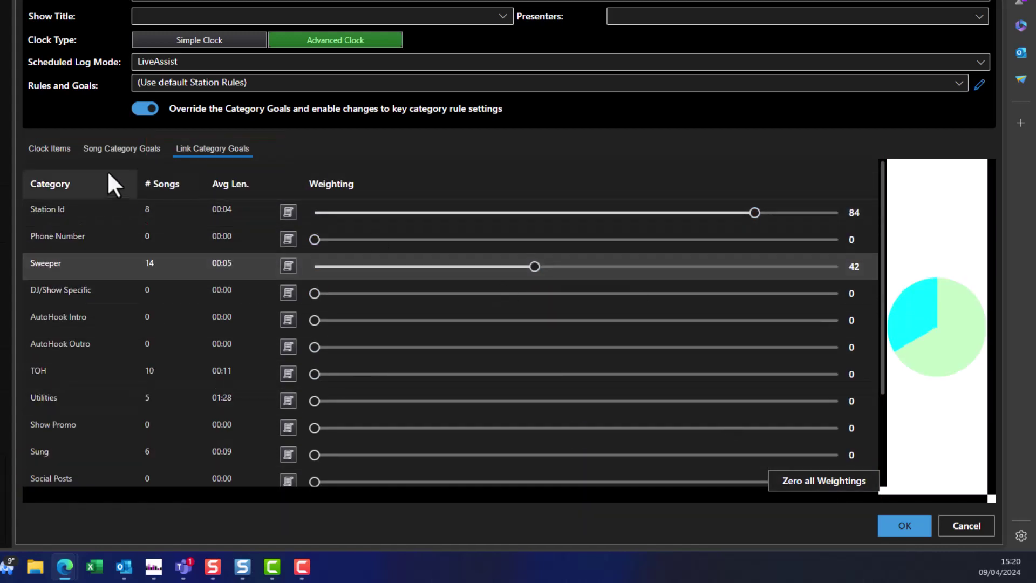
Step: Add an Advert break after the 00:20:40 link in Clock Items and save Petes Show
{"action": "left_click", "coordinate": [55, 149]}
{"action": "scroll", "coordinate": [352, 273], "scroll_direction": "down", "scroll_amount": 2}
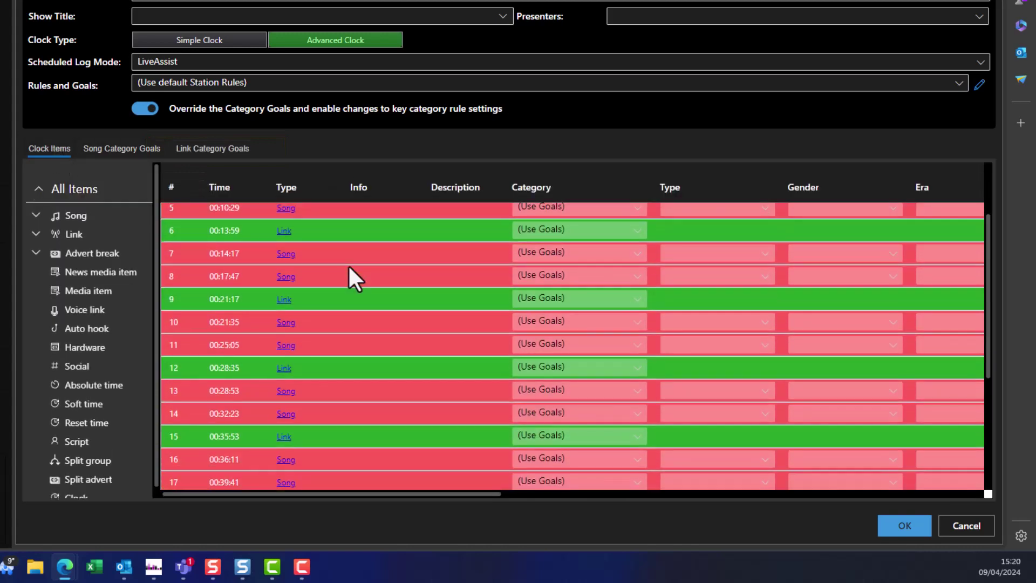
{"action": "mouse_move", "coordinate": [82, 257]}
{"action": "left_mouse_down"}
{"action": "mouse_move", "coordinate": [248, 270]}
{"action": "mouse_move", "coordinate": [338, 305]}
{"action": "mouse_move", "coordinate": [333, 320]}
{"action": "left_mouse_up"}
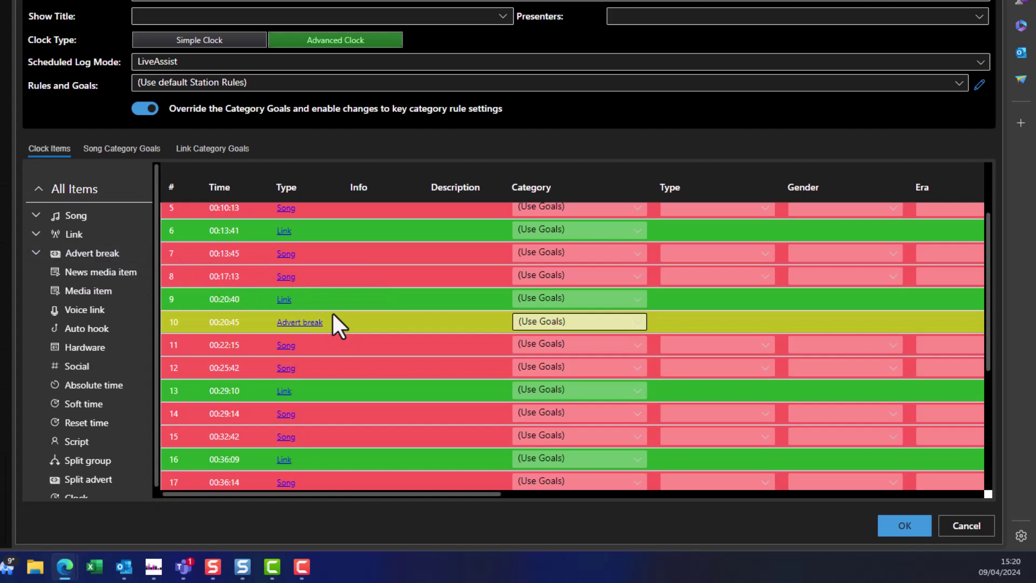
{"action": "scroll", "coordinate": [78, 319], "scroll_direction": "down", "scroll_amount": 1}
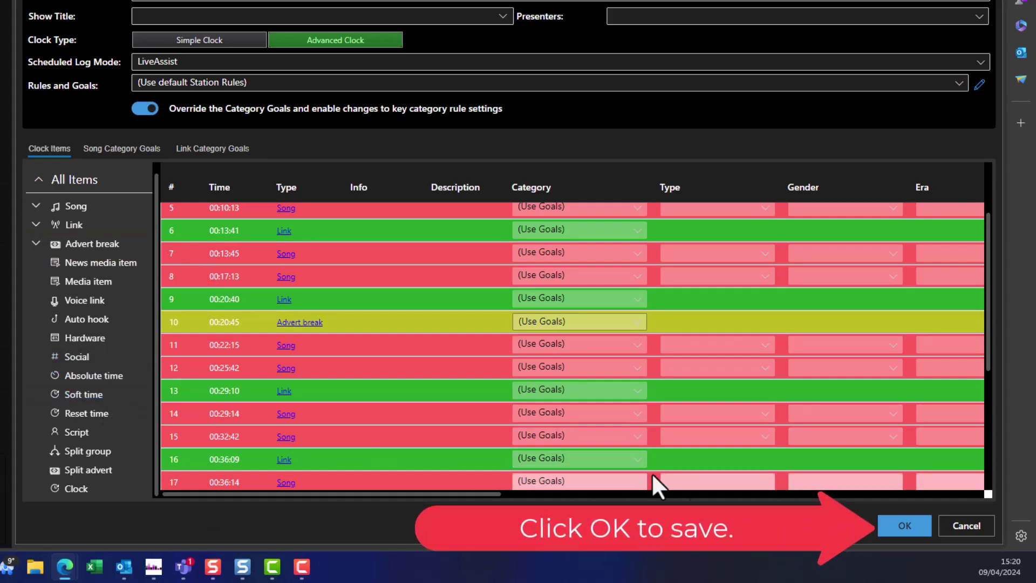
{"action": "left_click", "coordinate": [904, 525]}
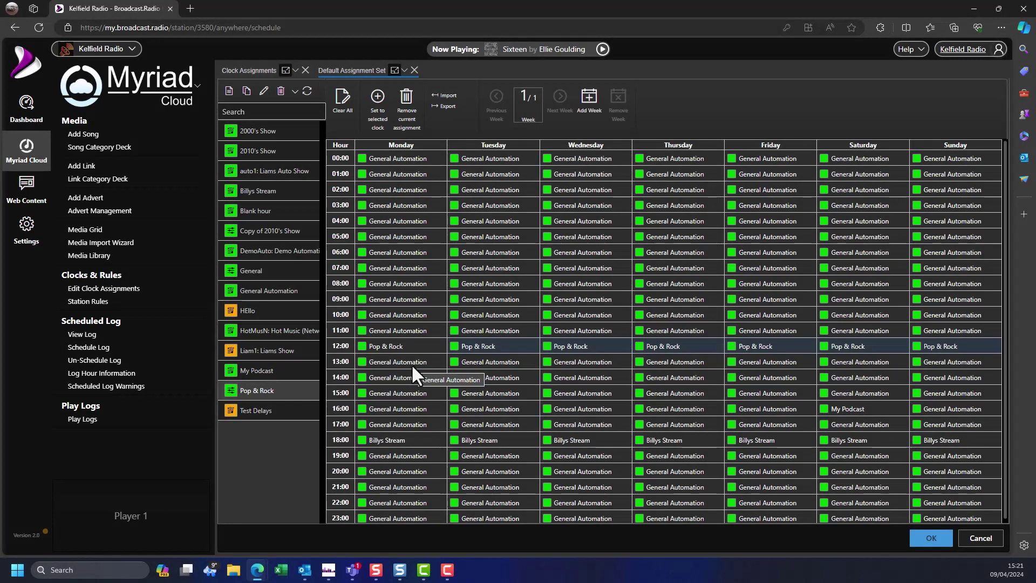
Step: Assign the refreshed Petes Show clock to 12:00 Tuesday through Sunday, then go to Station Rules
{"action": "left_click", "coordinate": [307, 91]}
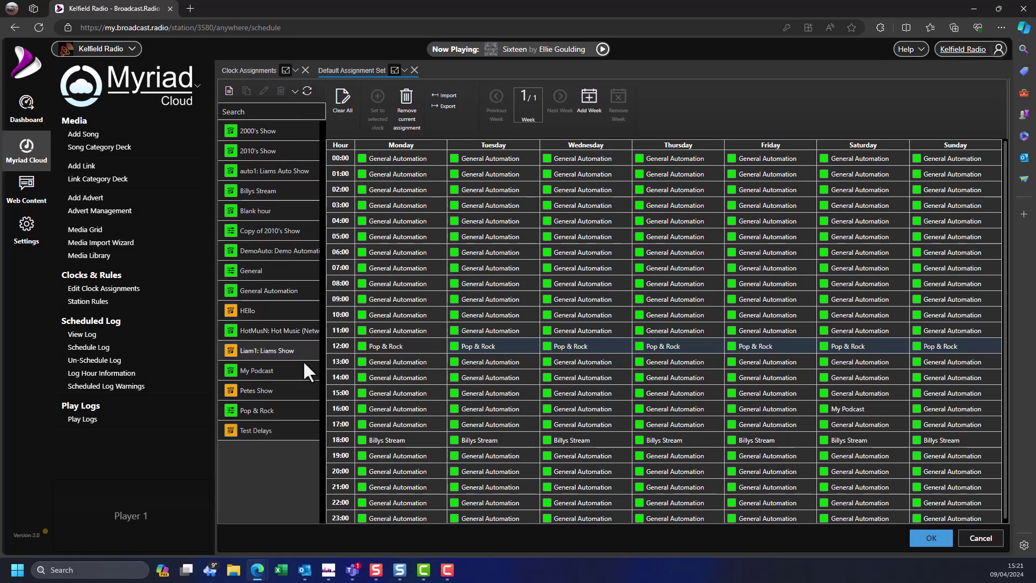
{"action": "left_click", "coordinate": [260, 391]}
{"action": "left_click_drag", "start_coordinate": [260, 391], "coordinate": [407, 380]}
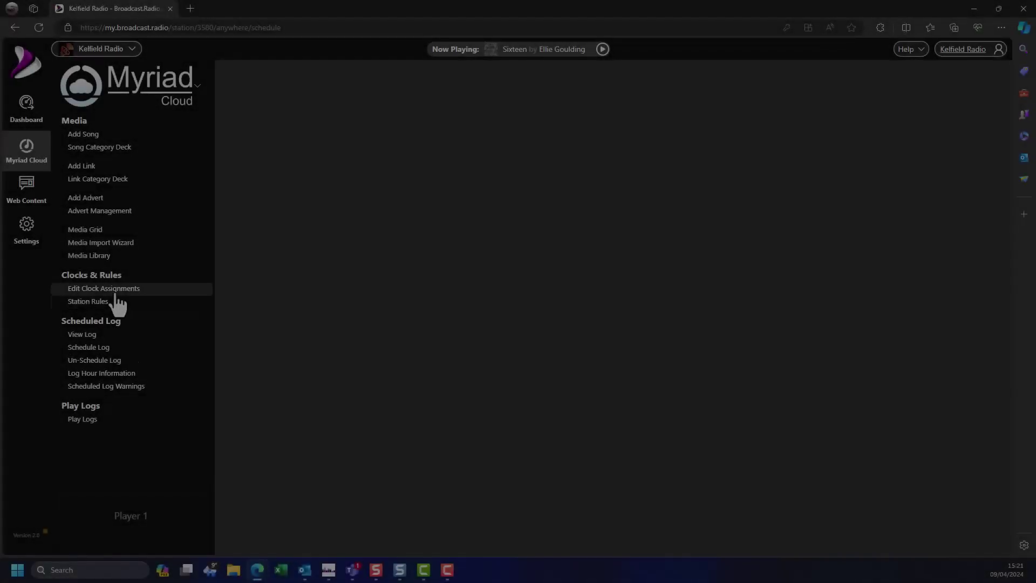
{"action": "left_click", "coordinate": [115, 302]}
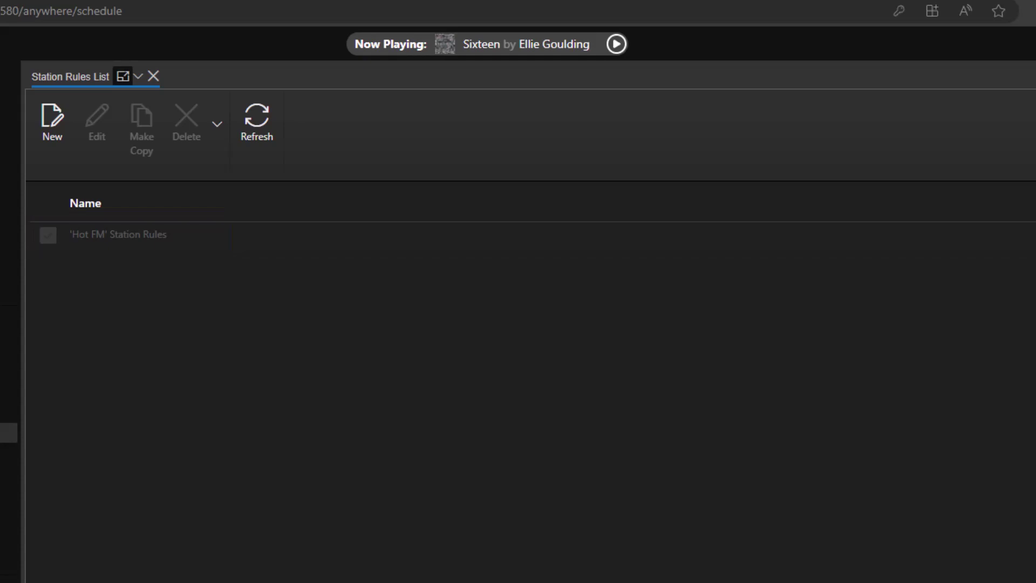
Step: Open the Hot FM station rules and display the Pop category's rules
{"action": "double_click", "coordinate": [123, 238]}
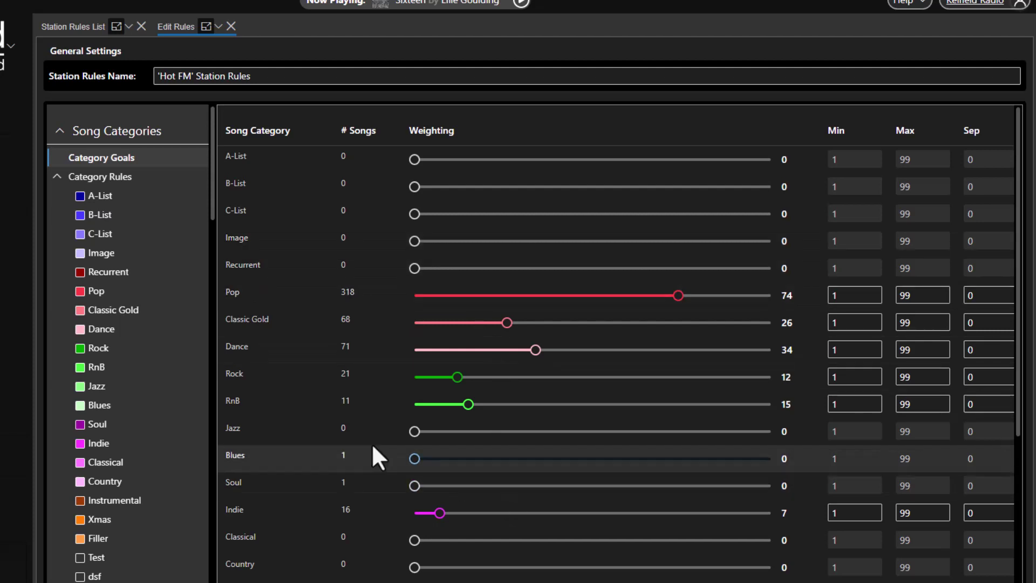
{"action": "left_click", "coordinate": [93, 292]}
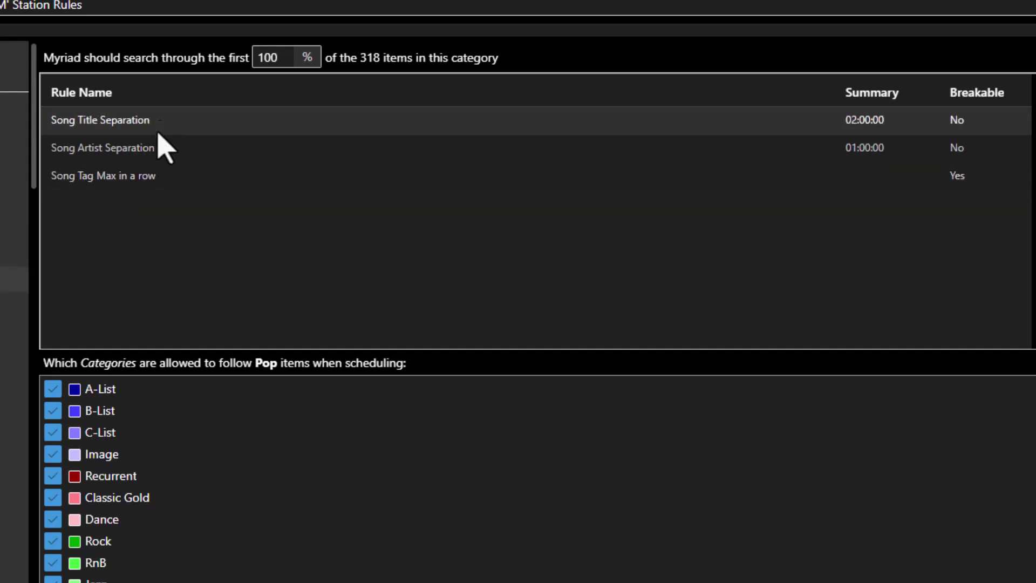
Step: Change Pop's Song Artist Separation to 00.01:30:00
{"action": "double_click", "coordinate": [151, 152]}
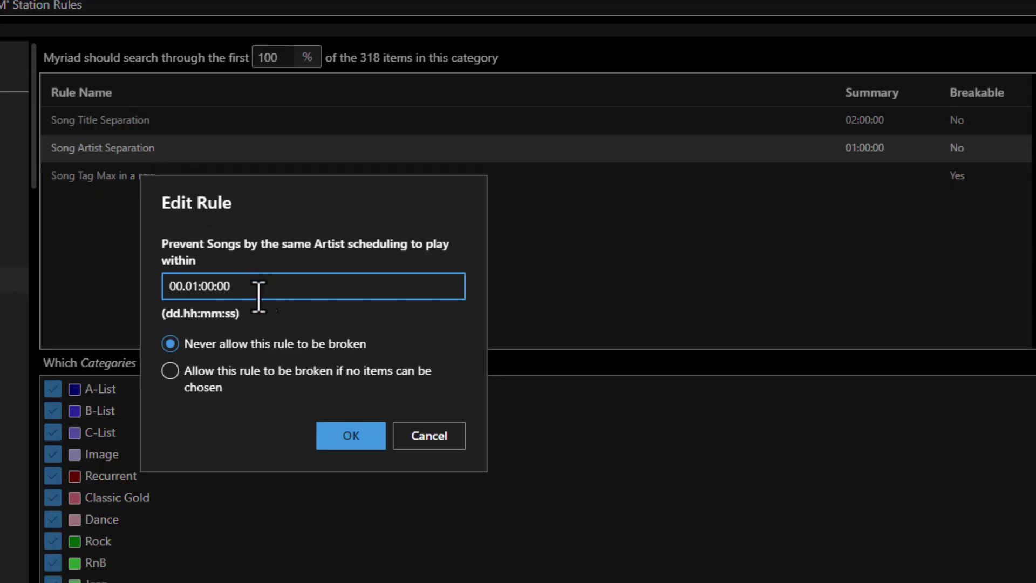
{"action": "key", "text": "Left"}
{"action": "key", "text": "Left"}
{"action": "key", "text": "Left"}
{"action": "key", "text": "BackSpace"}
{"action": "key", "text": "BackSpace"}
{"action": "type", "text": "30"}
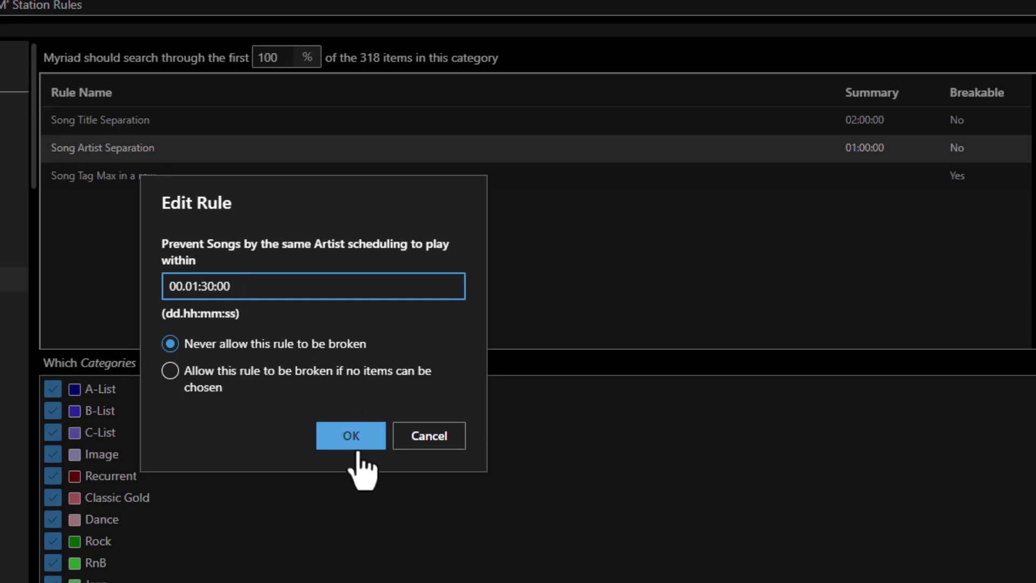
{"action": "left_click", "coordinate": [341, 445]}
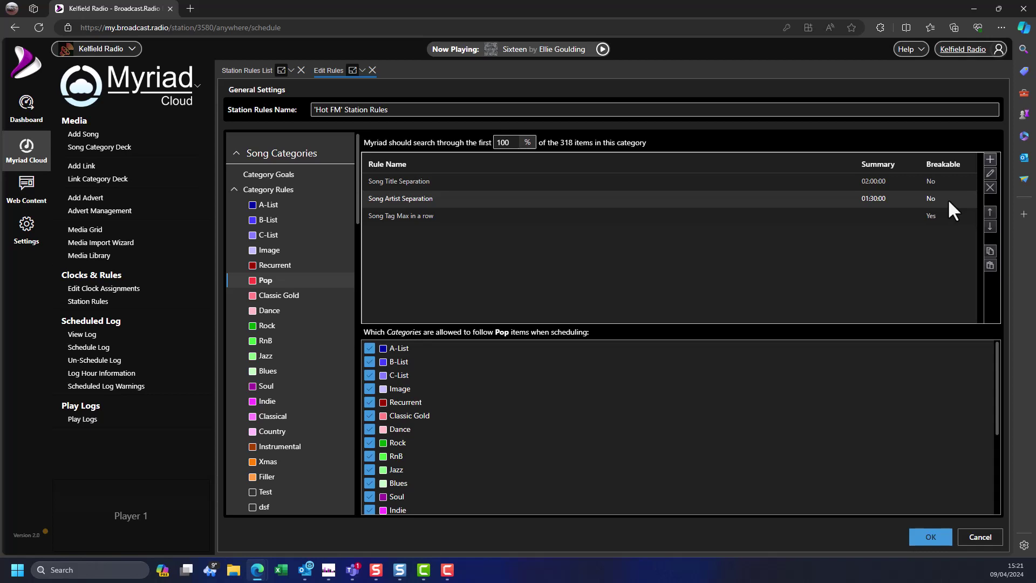
Step: Allow the artist separation rule to be broken and save the Hot FM rules
{"action": "double_click", "coordinate": [948, 198]}
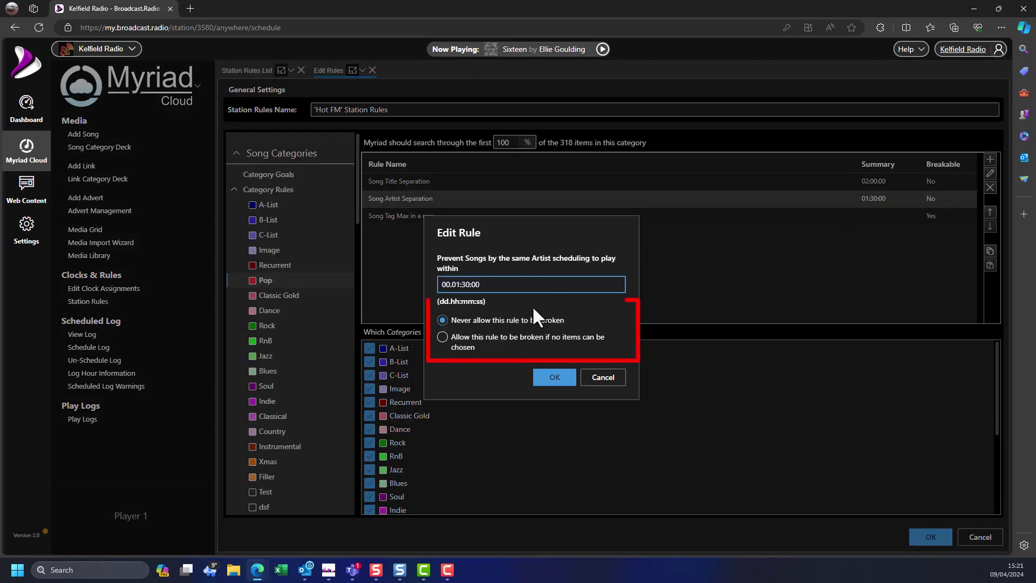
{"action": "left_click", "coordinate": [443, 337]}
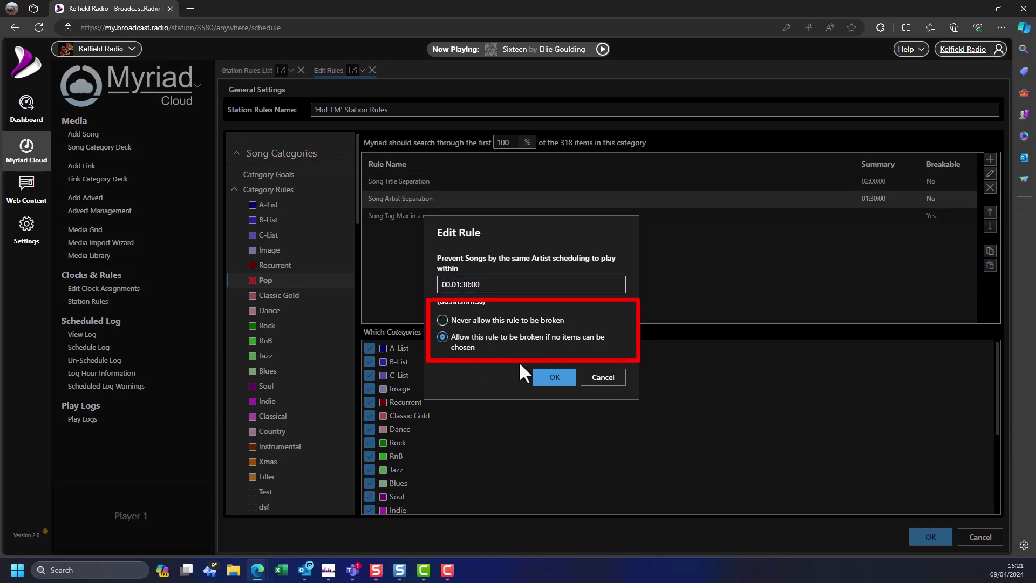
{"action": "left_click", "coordinate": [550, 378]}
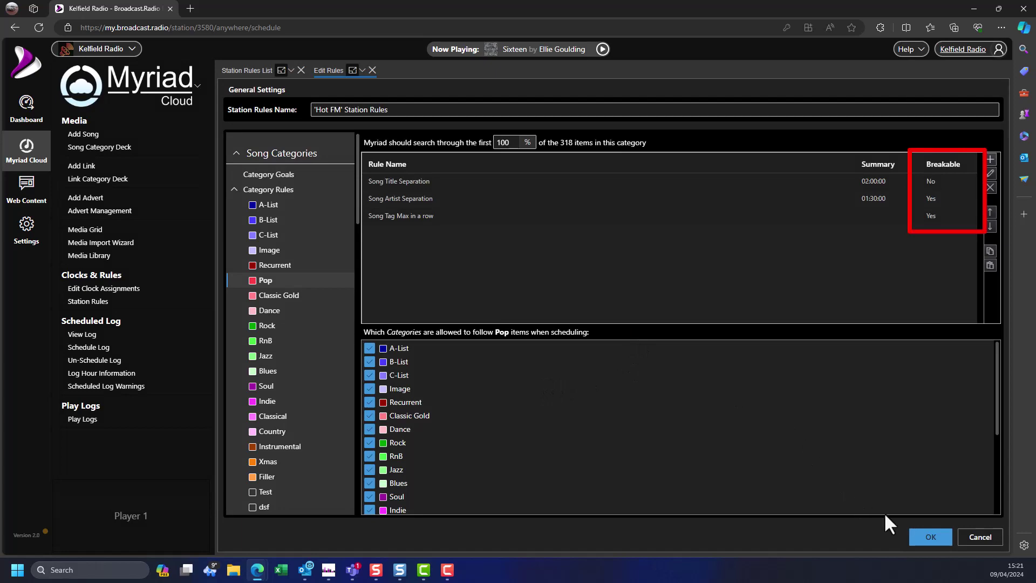
{"action": "left_click", "coordinate": [928, 541]}
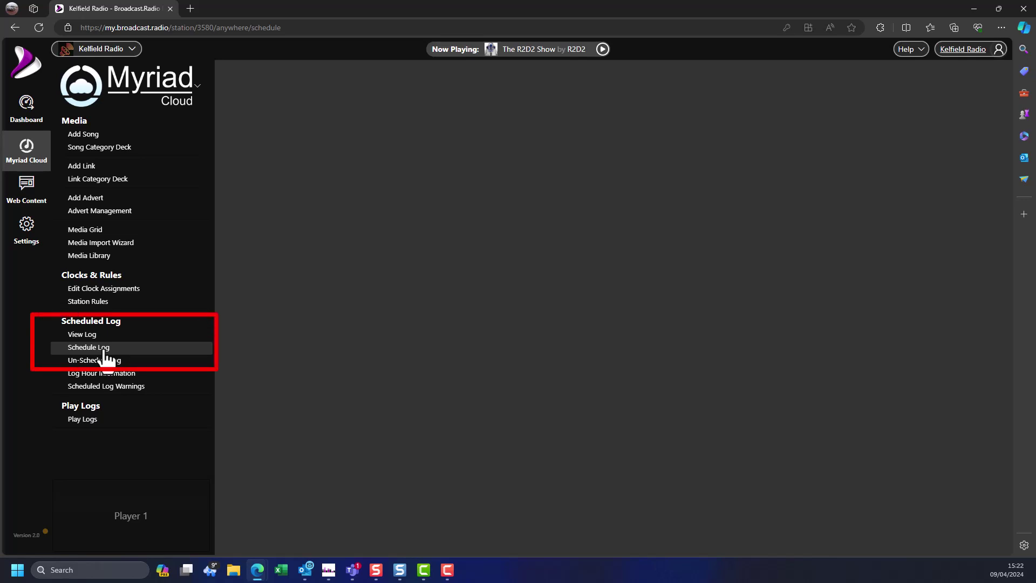
Step: Schedule the log for Today (9 April 2024) from the Schedule Log page
{"action": "left_click", "coordinate": [105, 348]}
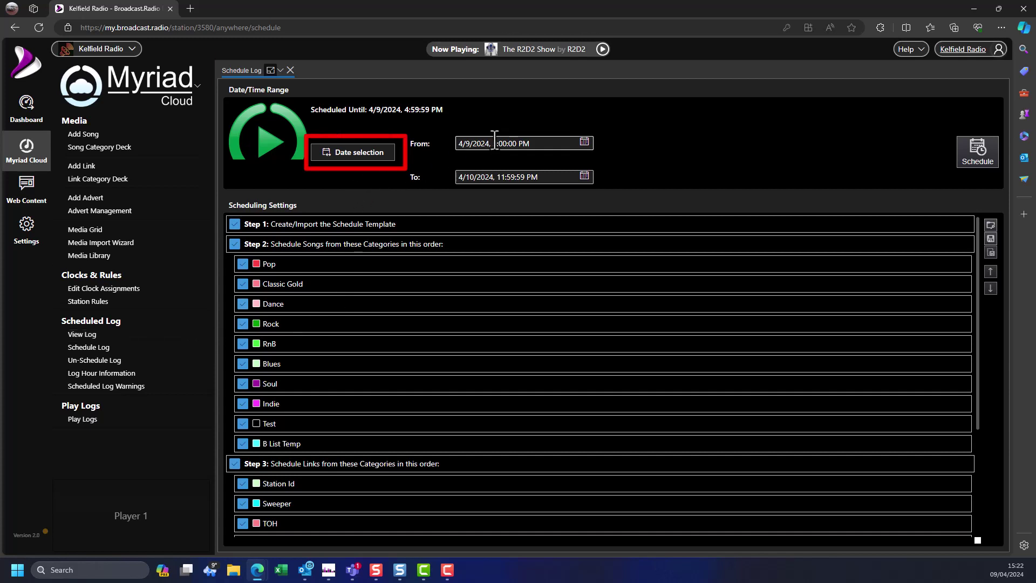
{"action": "left_click", "coordinate": [375, 154]}
{"action": "left_click", "coordinate": [342, 172]}
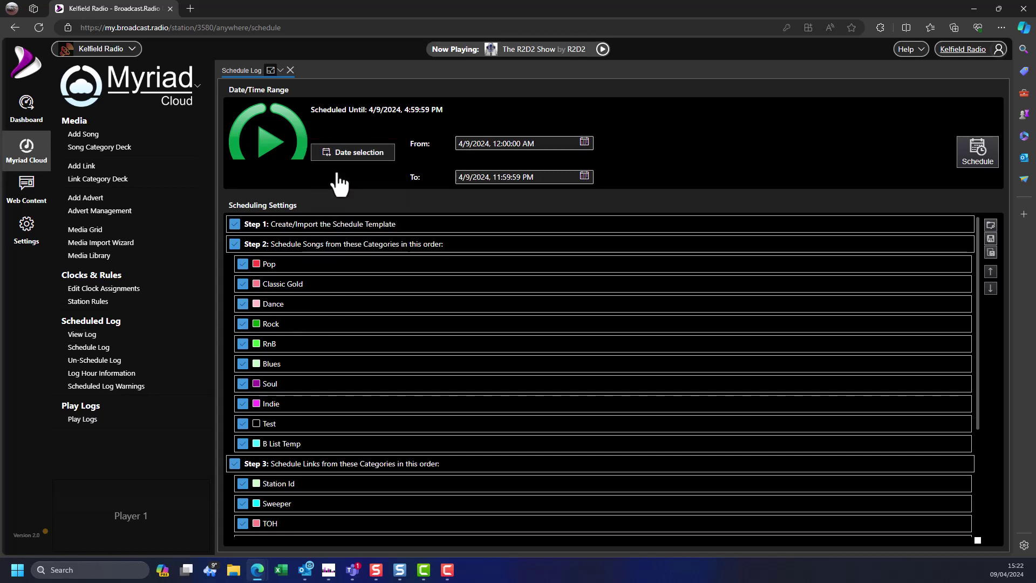
{"action": "left_click", "coordinate": [970, 151]}
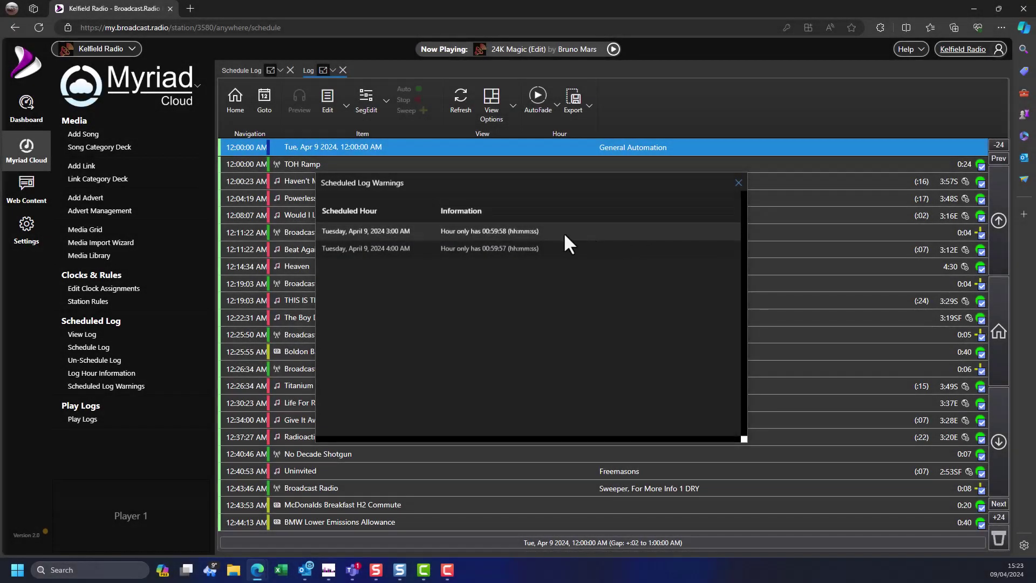
Step: From the 3:00 AM warning, move Choices further down the hour
{"action": "double_click", "coordinate": [565, 235]}
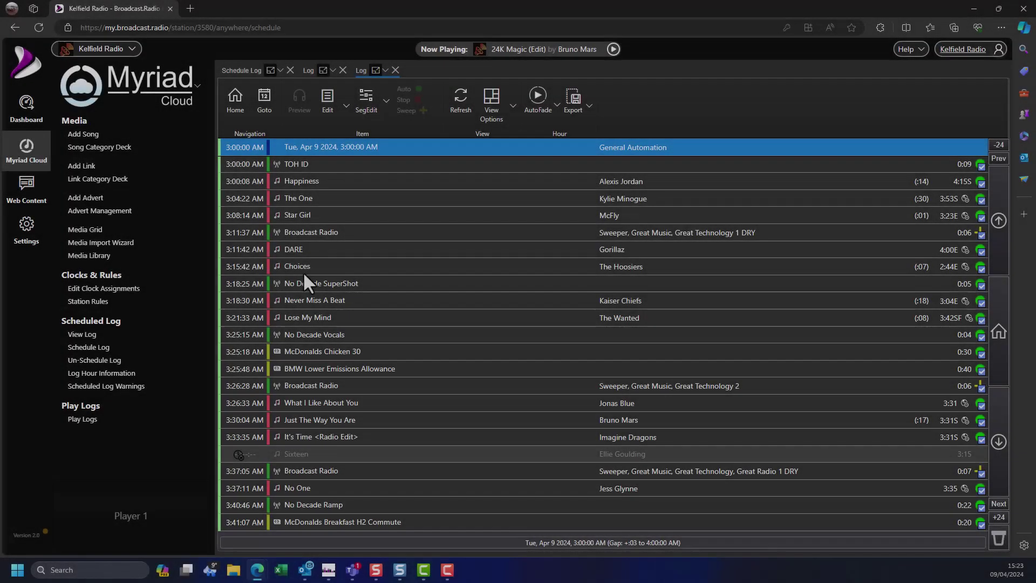
{"action": "left_click", "coordinate": [303, 267]}
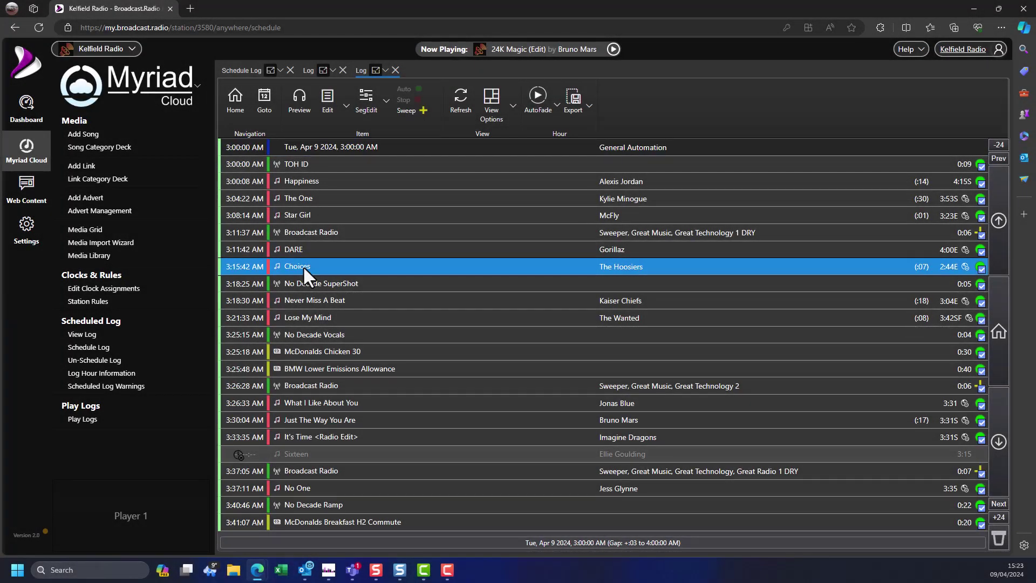
{"action": "left_click_drag", "start_coordinate": [303, 265], "coordinate": [306, 339]}
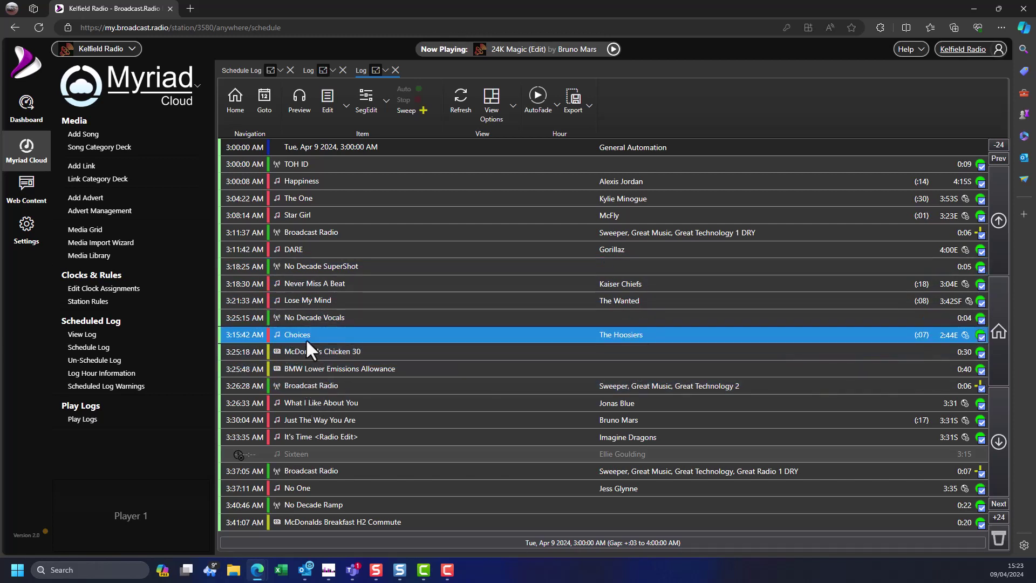
Step: Replace Lose My Mind with Oh No! by Marina And The Diamonds
{"action": "right_click", "coordinate": [329, 300]}
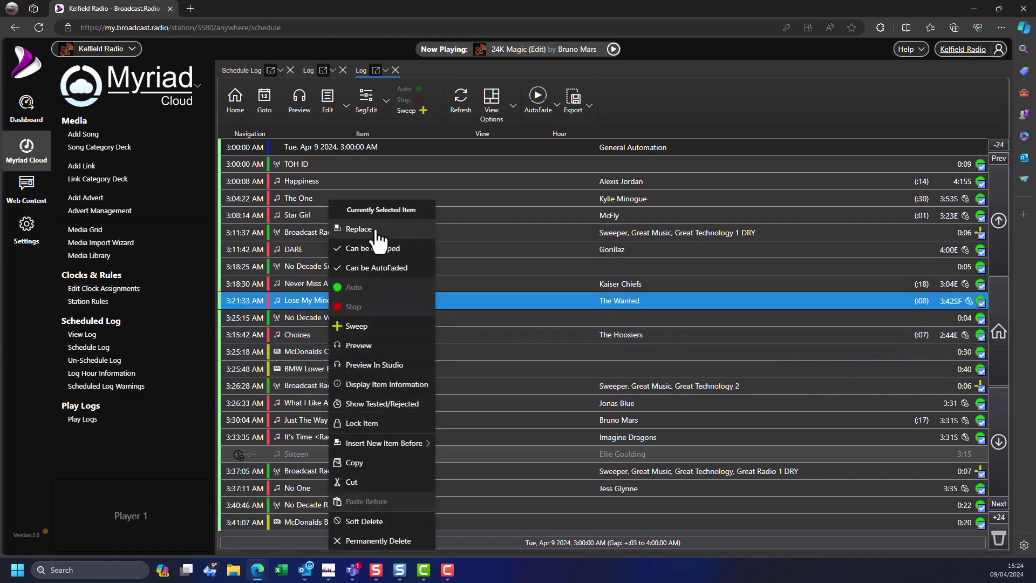
{"action": "left_click", "coordinate": [359, 229]}
{"action": "double_click", "coordinate": [521, 313]}
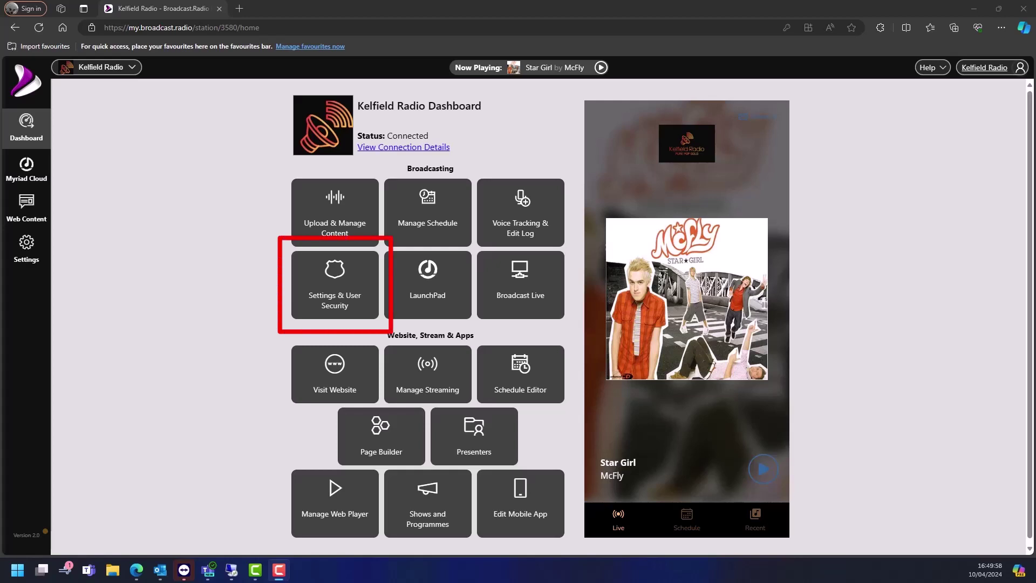
Step: In Station Settings' Scheduler, auto-schedule main logs up to the next 7 full days and save
{"action": "left_click", "coordinate": [347, 316]}
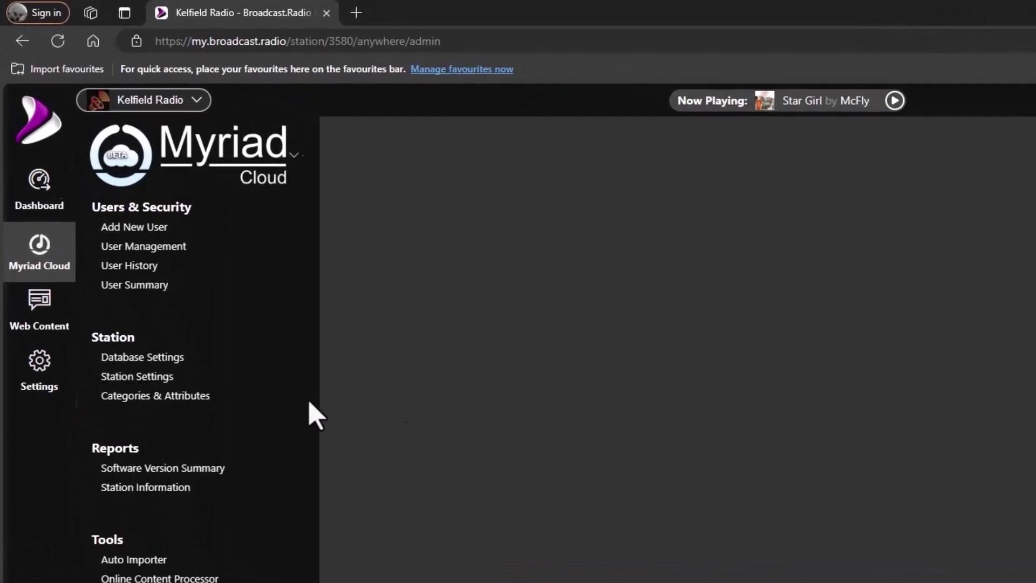
{"action": "left_click", "coordinate": [115, 372]}
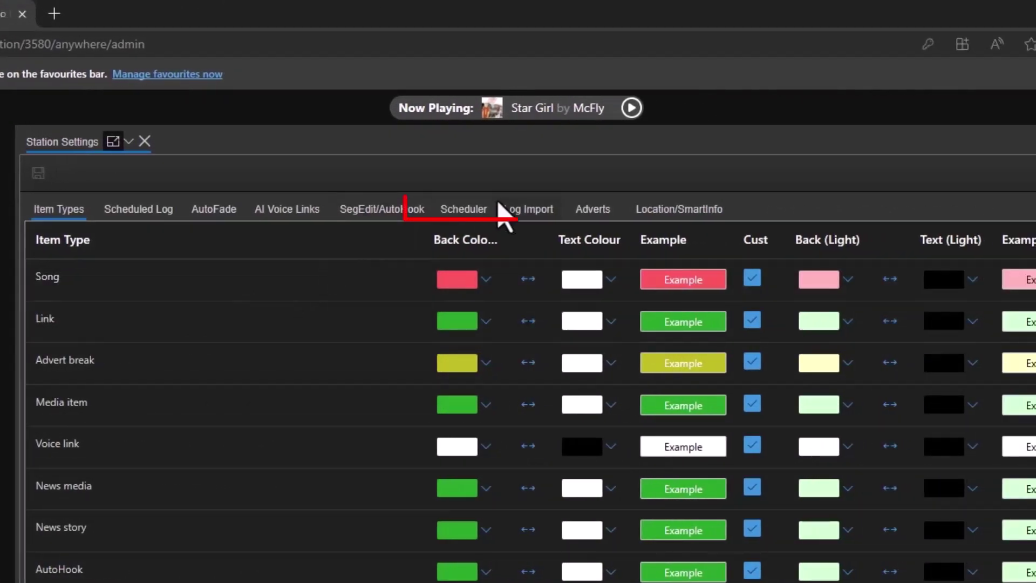
{"action": "left_click", "coordinate": [806, 209]}
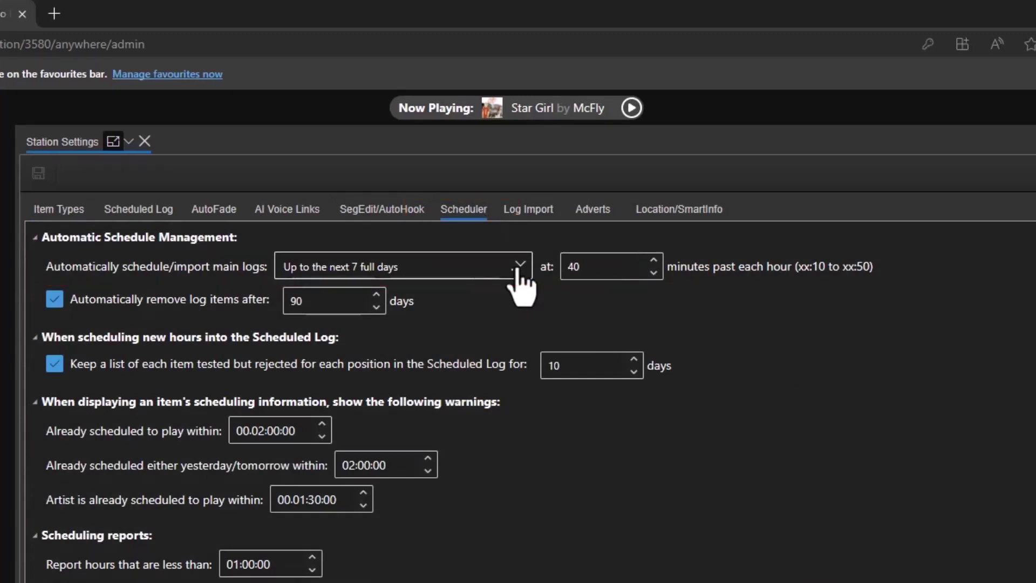
{"action": "left_click", "coordinate": [519, 267]}
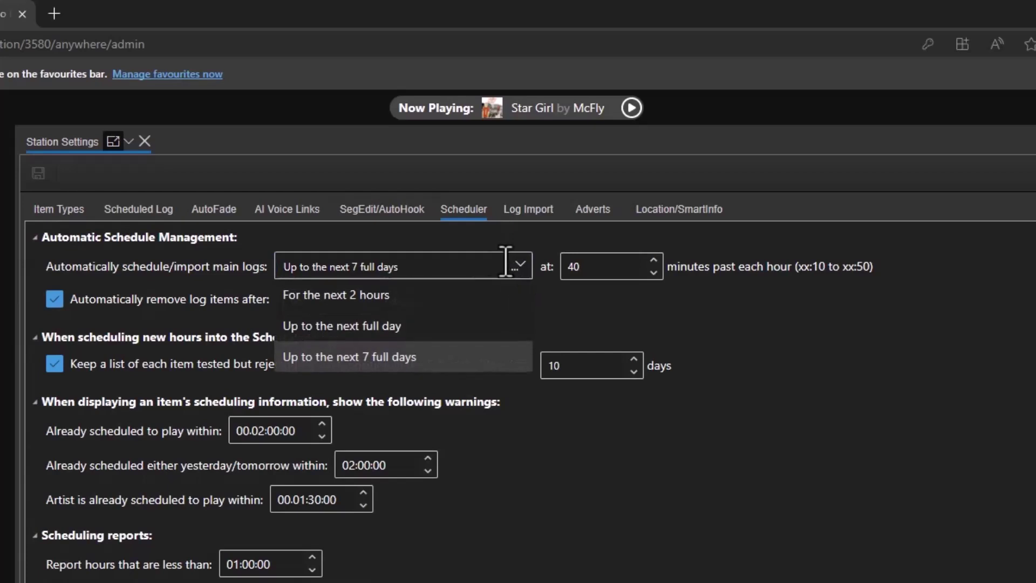
{"action": "left_click", "coordinate": [454, 359]}
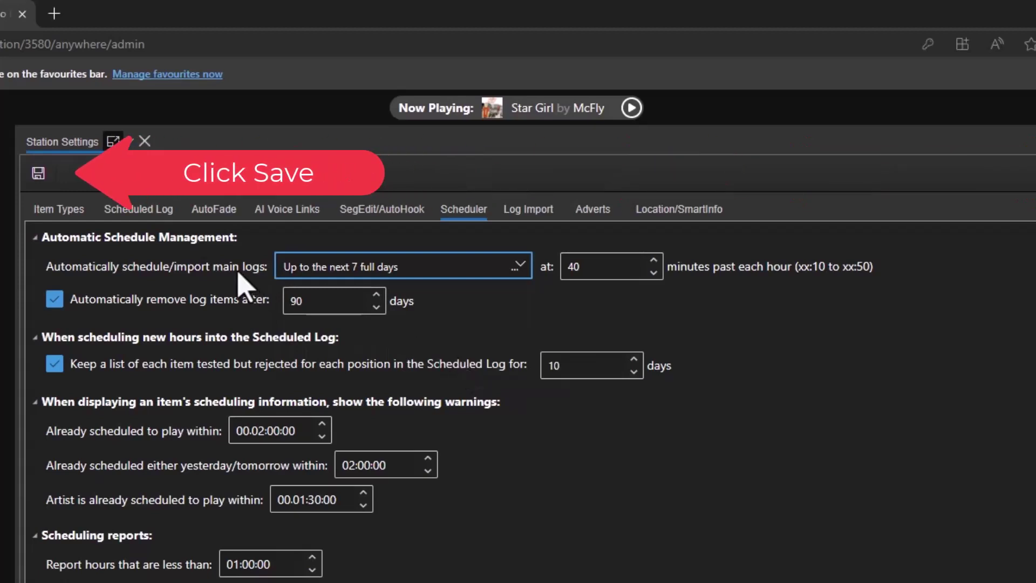
{"action": "left_click", "coordinate": [39, 175]}
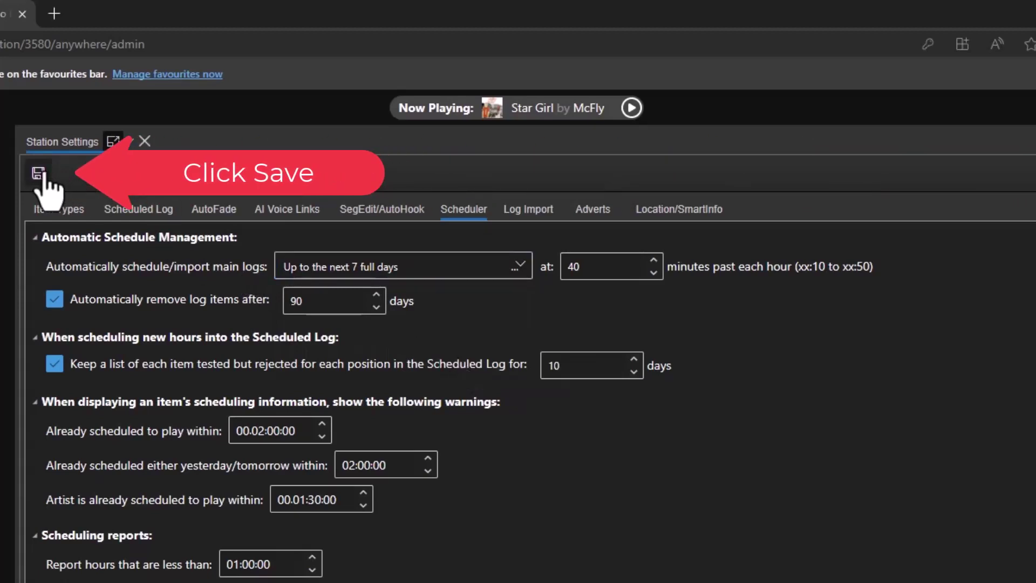